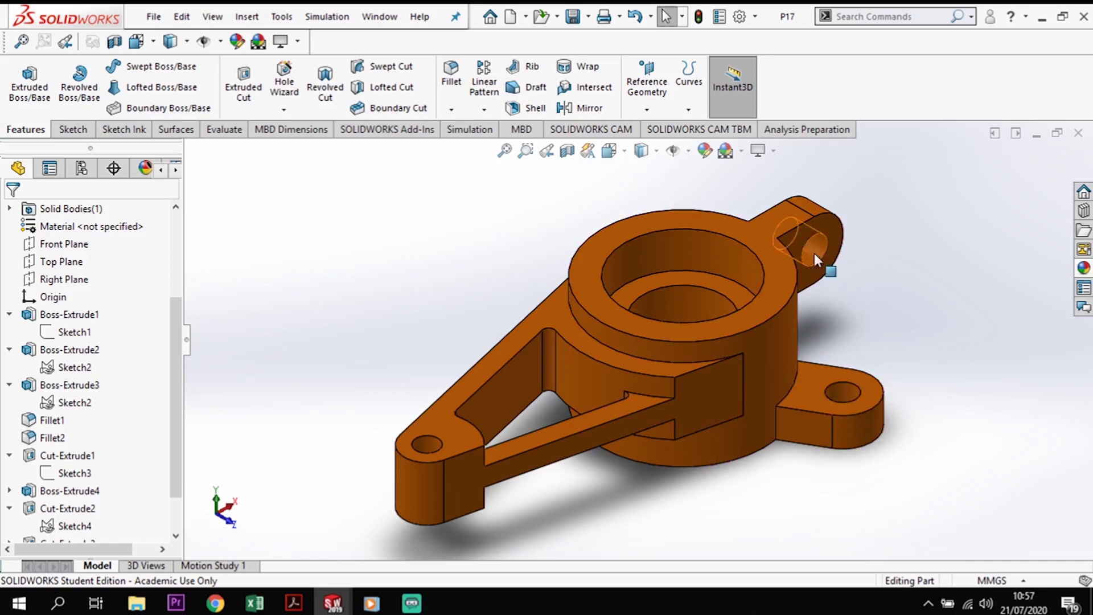
middle_drag(840, 302, 808, 329)
key(space)
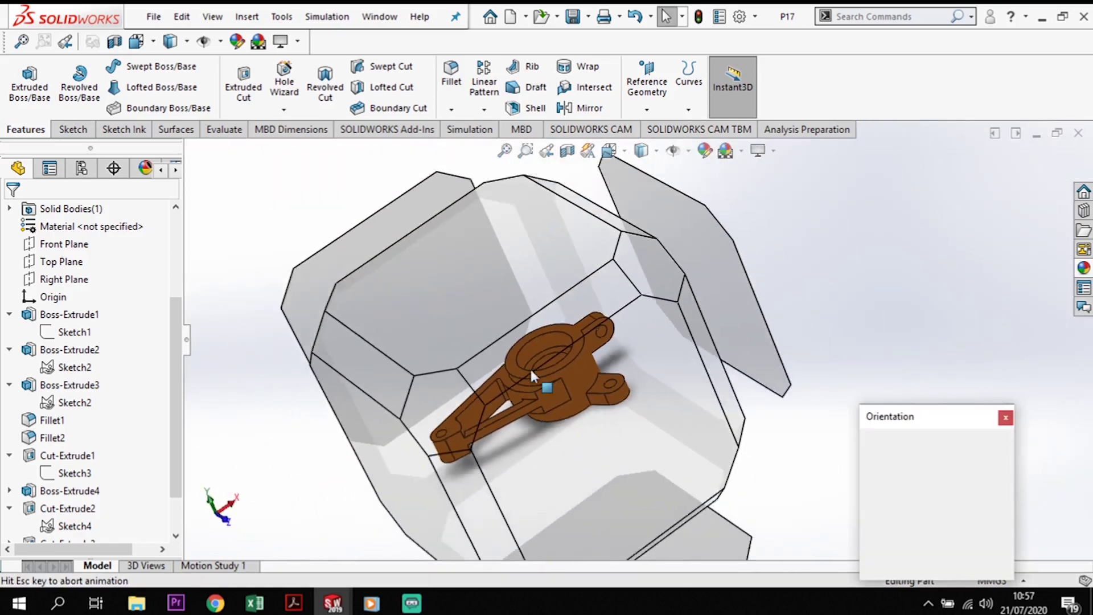
click(438, 414)
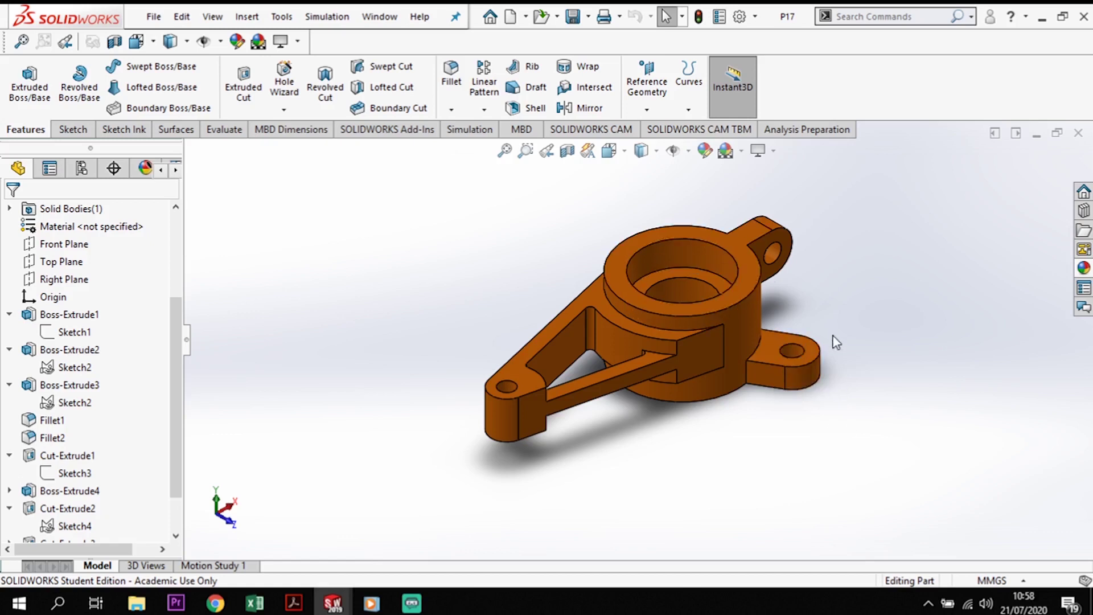
scroll(614, 228, down, 2)
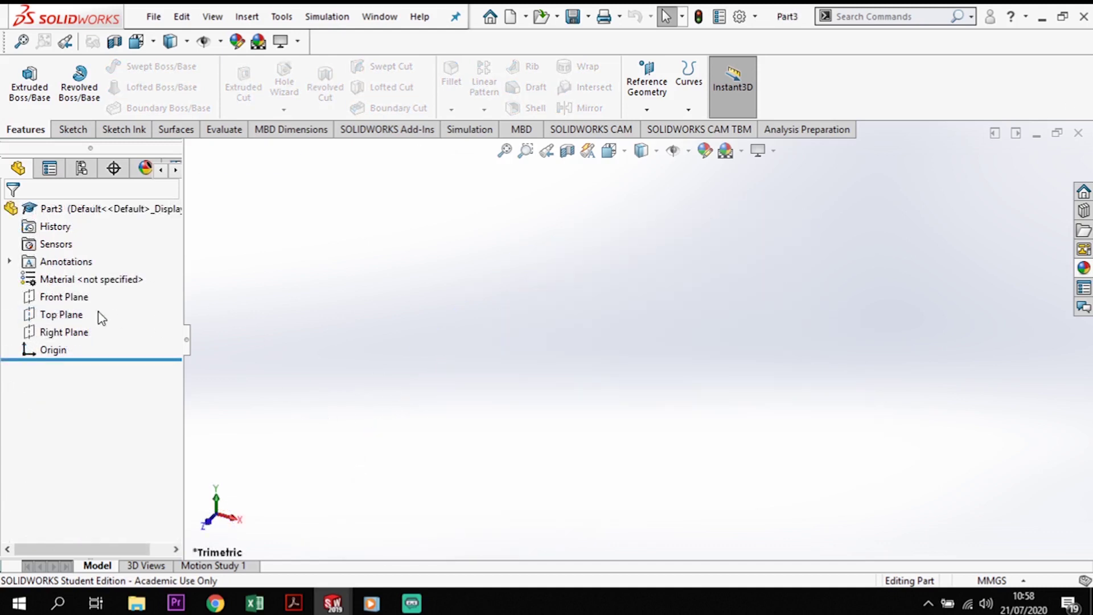
Start a sketch on the Top Plane and draw a circle about 114 mm in diameter centred on the origin
click(67, 316)
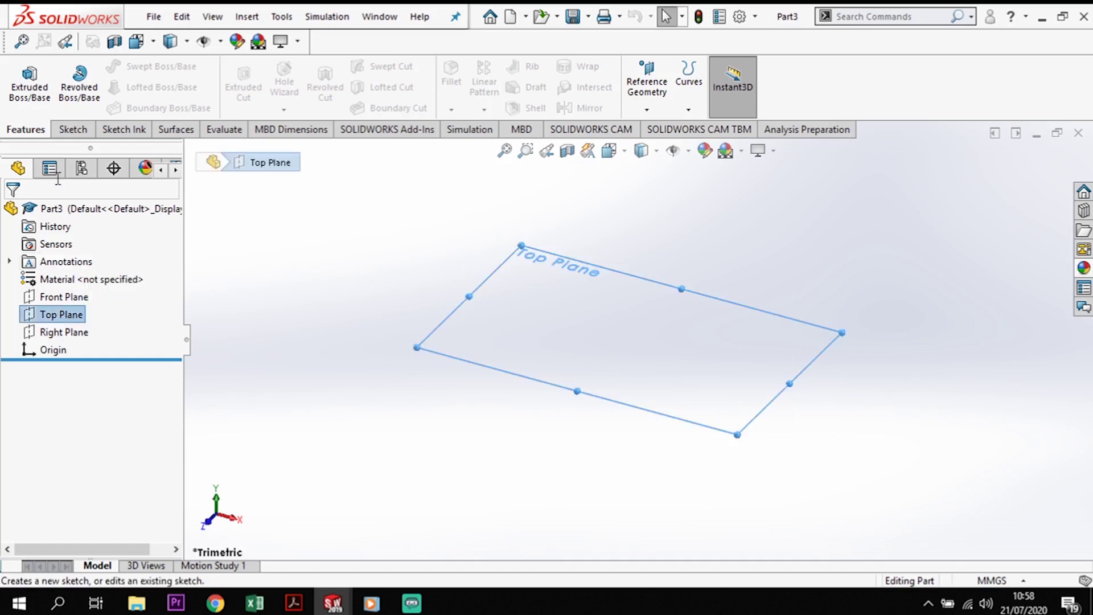
click(69, 130)
click(21, 77)
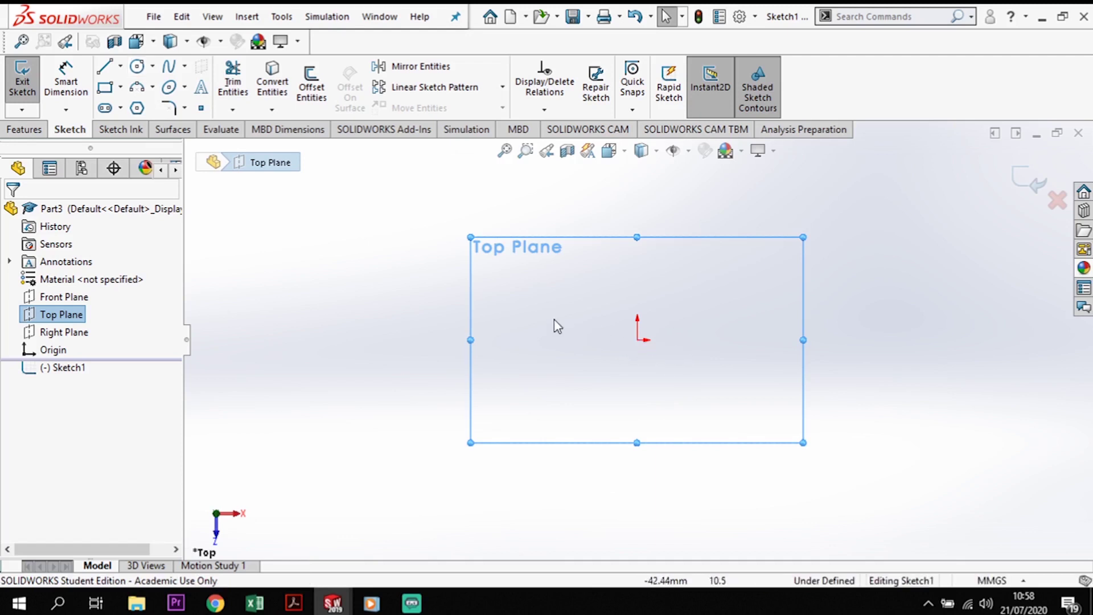
click(136, 67)
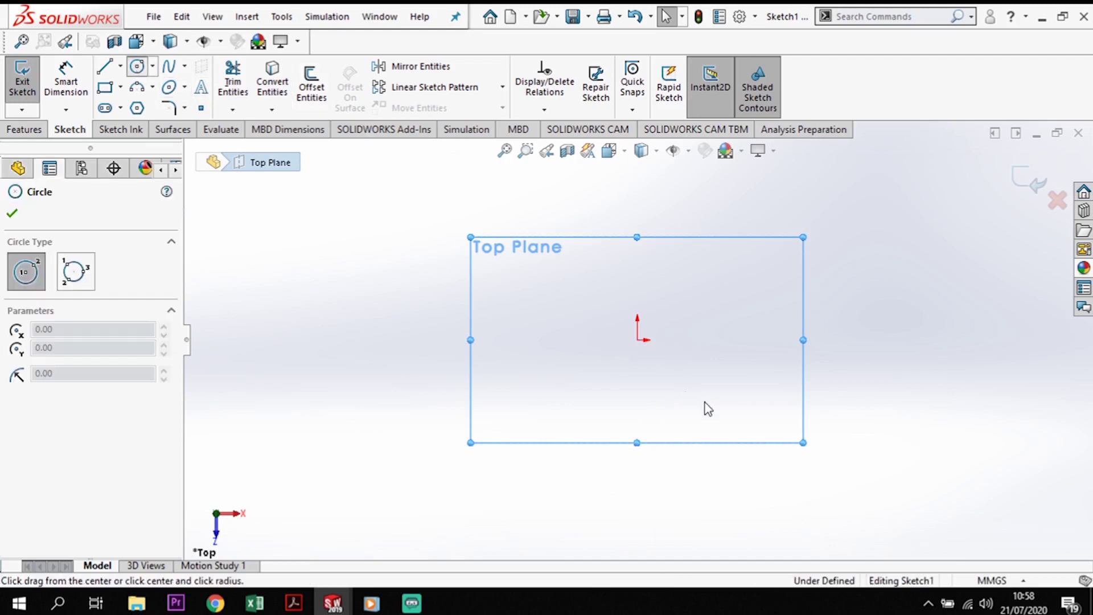
click(637, 340)
click(742, 333)
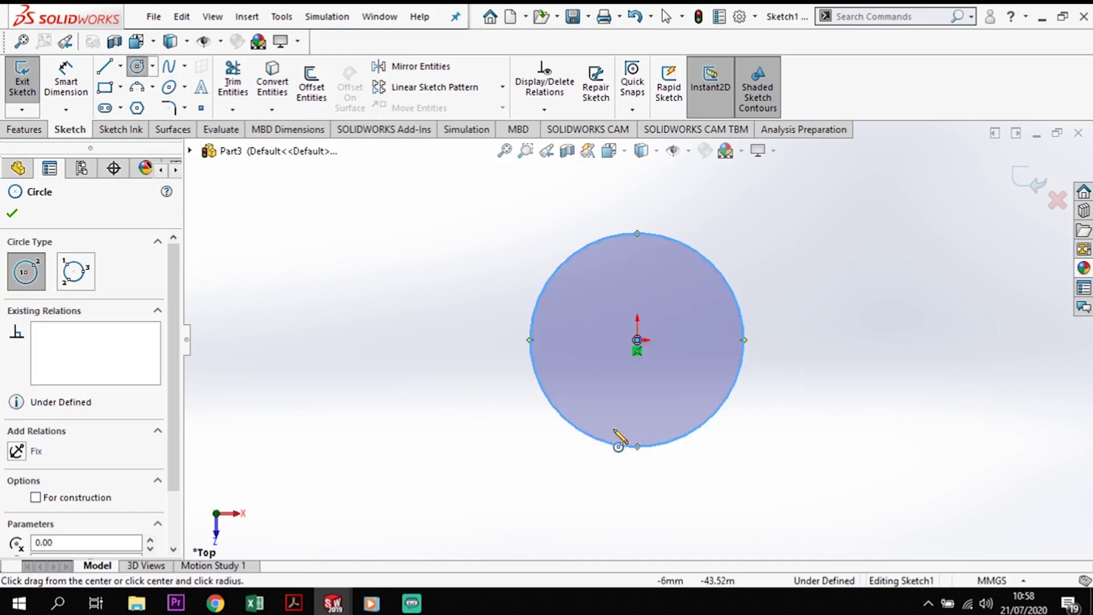
Dimension the circle's diameter as 90 mm
click(65, 77)
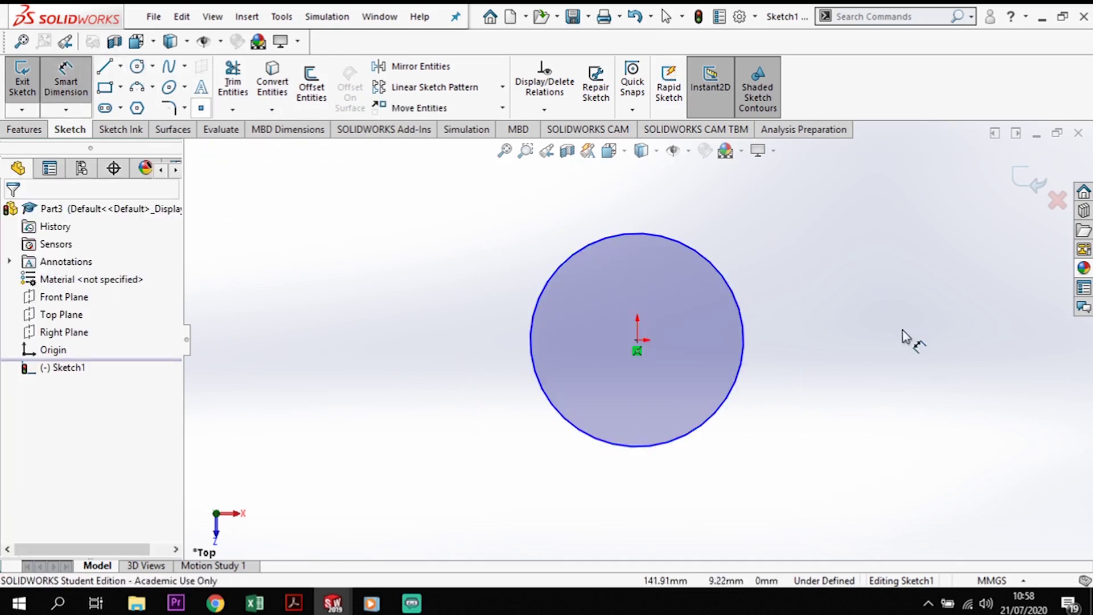
click(747, 338)
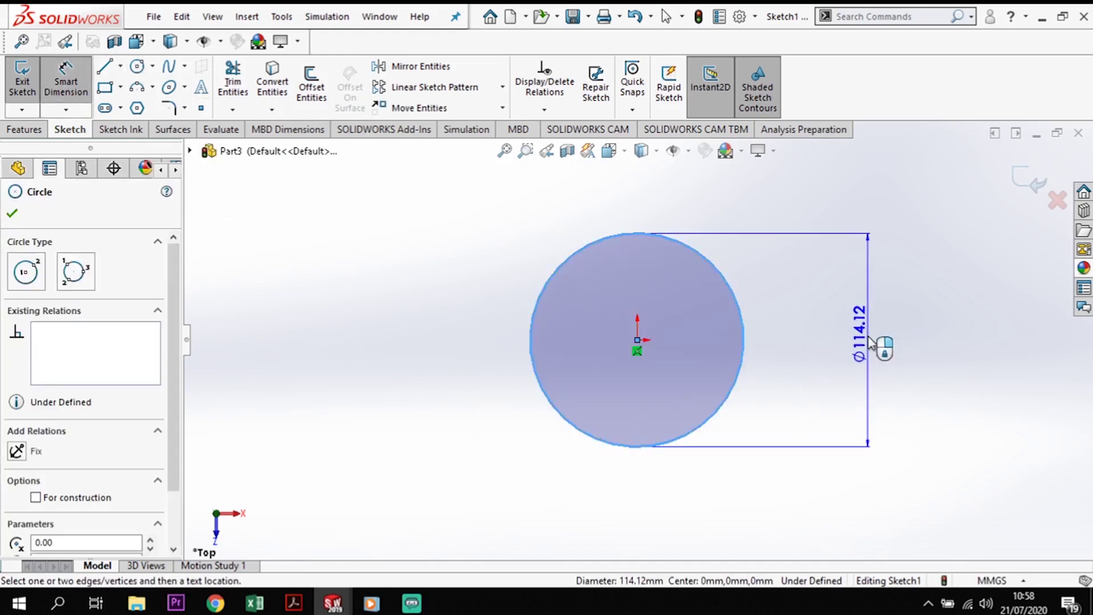
click(865, 337)
text(90)
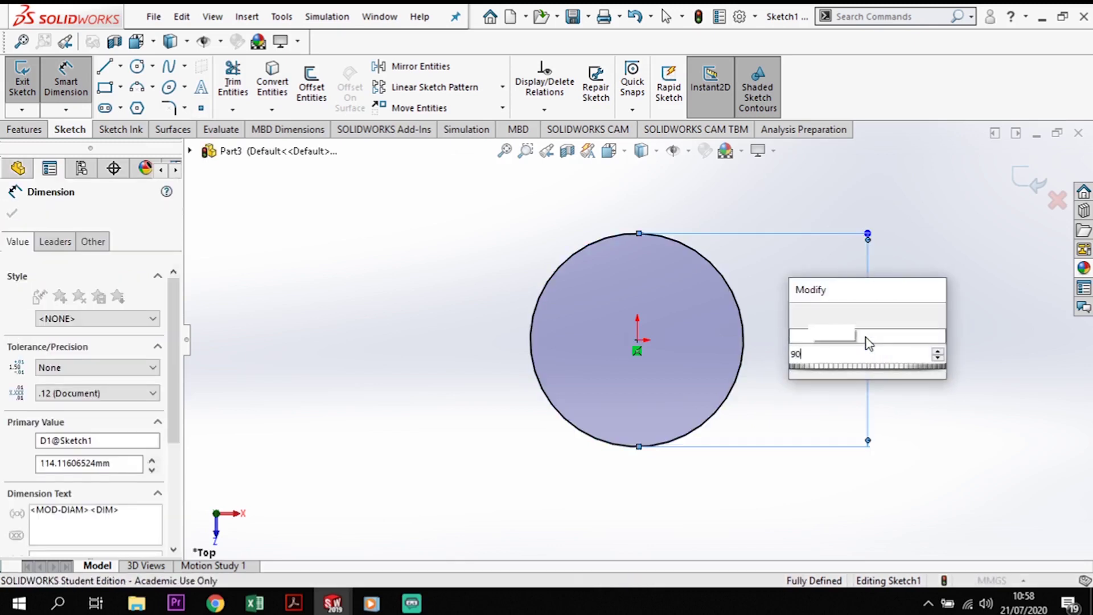
key(Return)
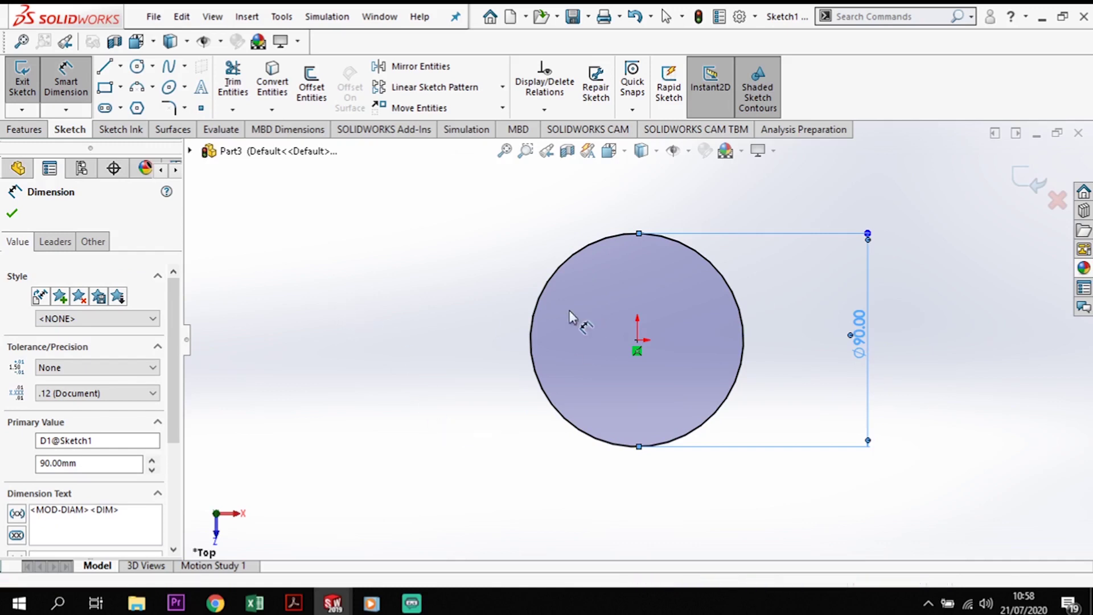
Extrude the circle as a boss with a Mid Plane end condition and a depth of 60 mm
click(25, 130)
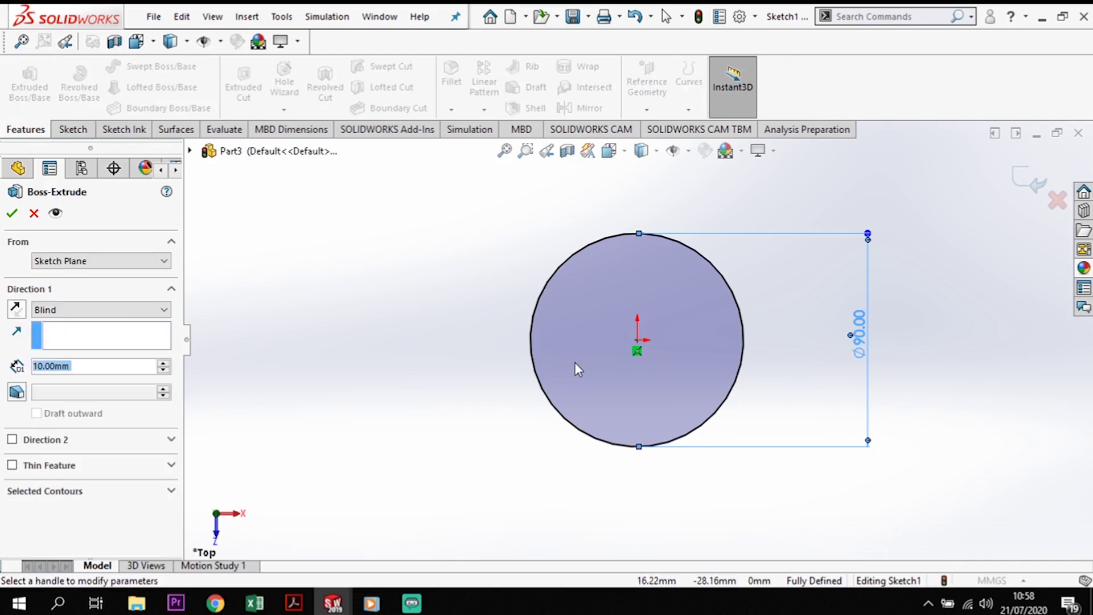
click(97, 312)
click(93, 375)
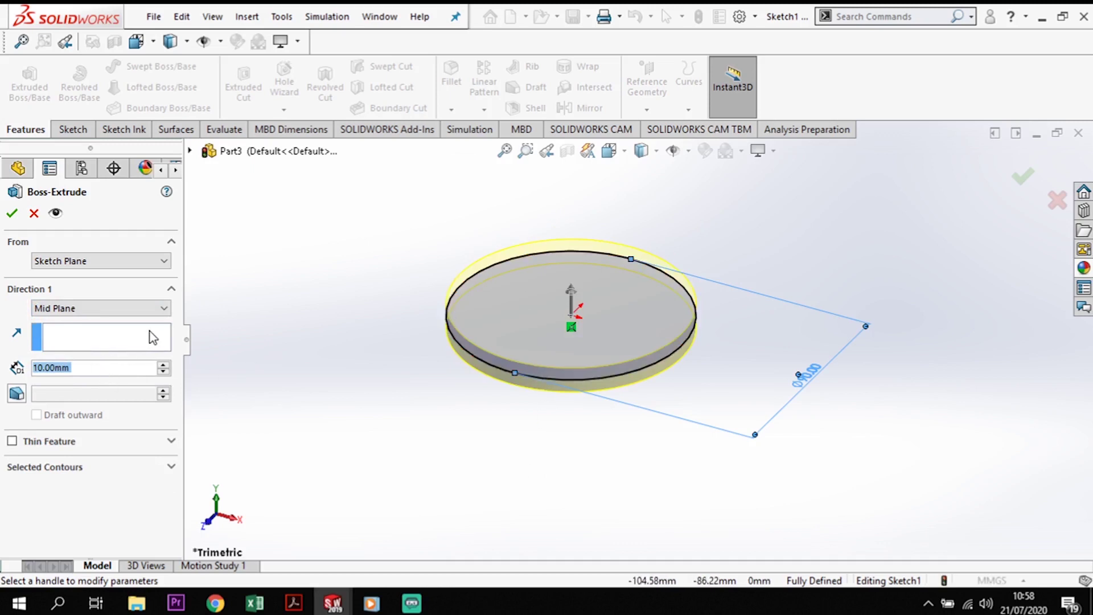
text(30)
key(BackSpace)
key(BackSpace)
text(60)
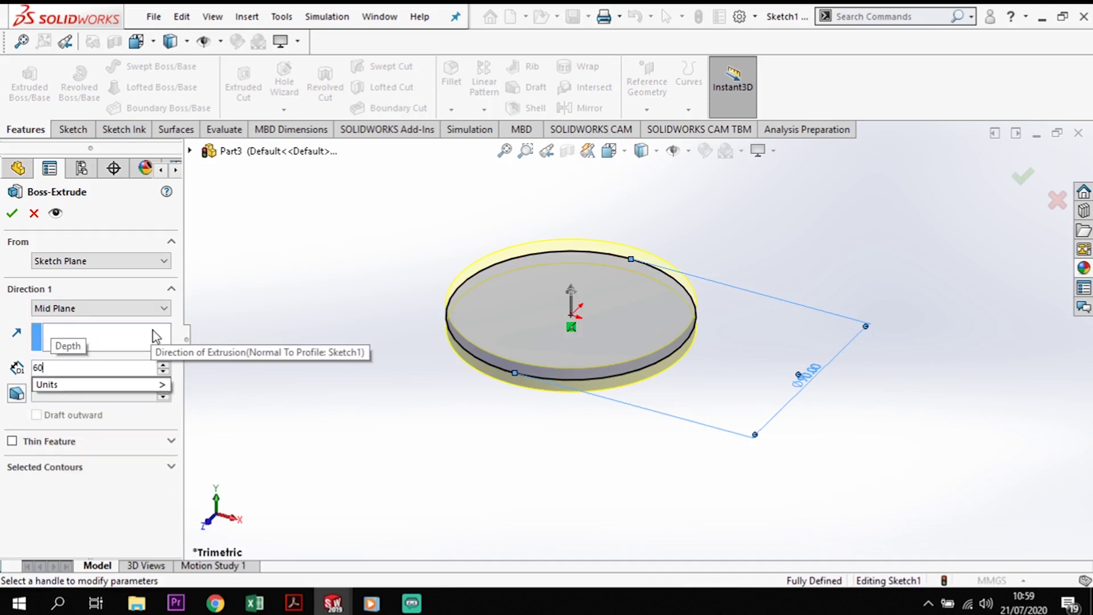
key(Return)
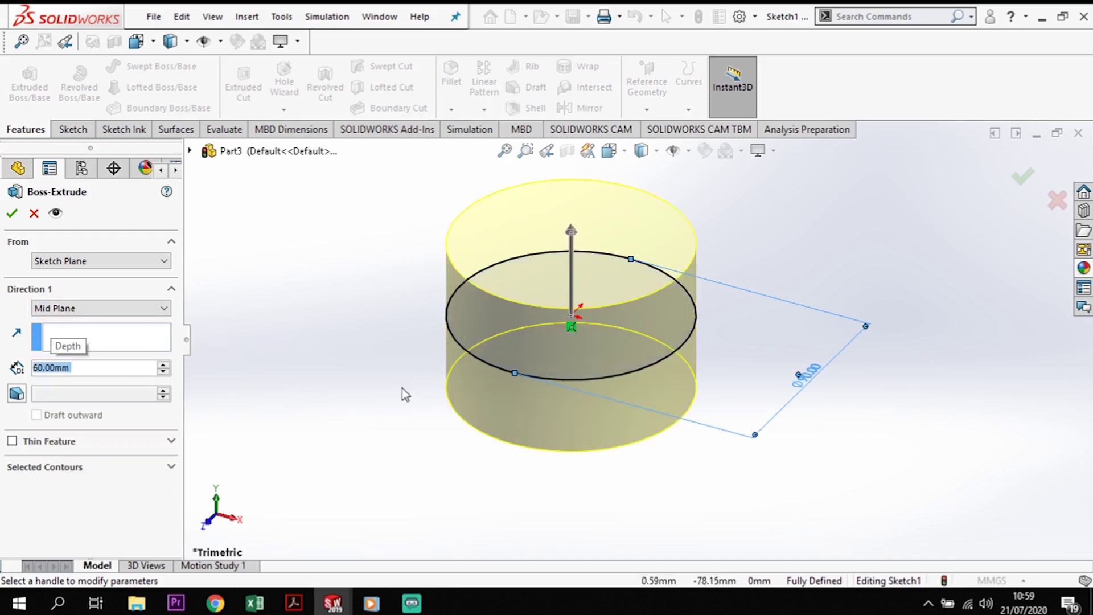
click(12, 214)
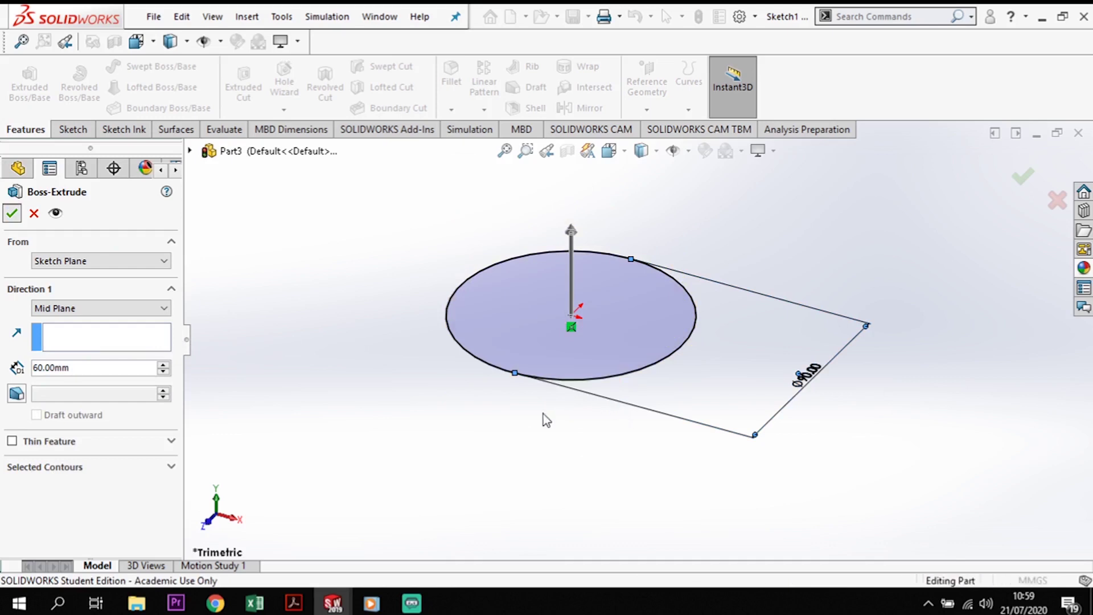
click(435, 485)
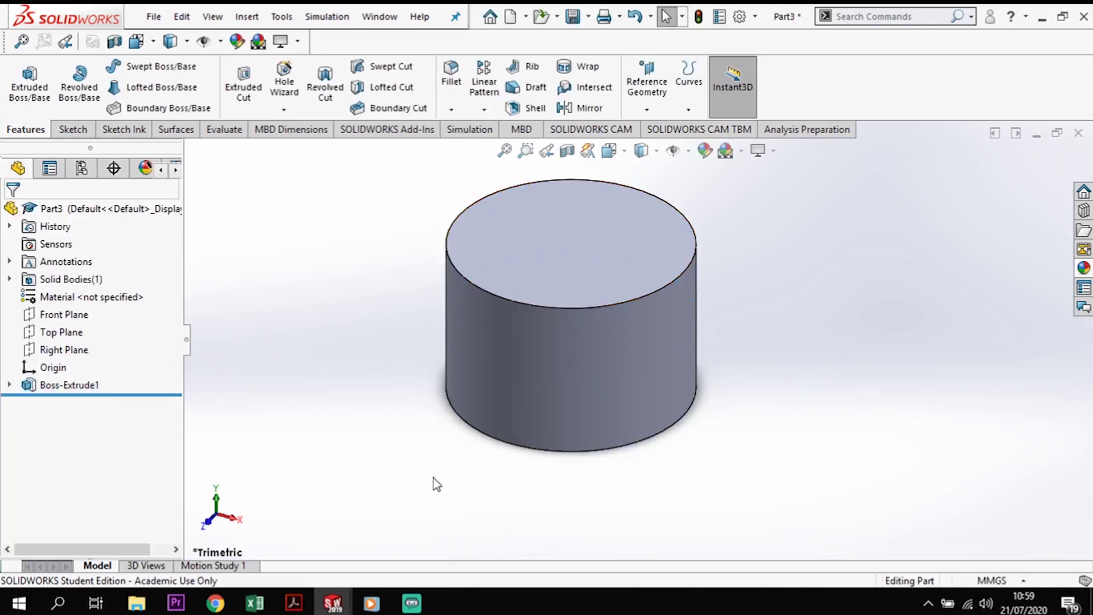
Start a new sketch on the Top Plane and convert the cylinder's circular outline into sketch geometry
key(space)
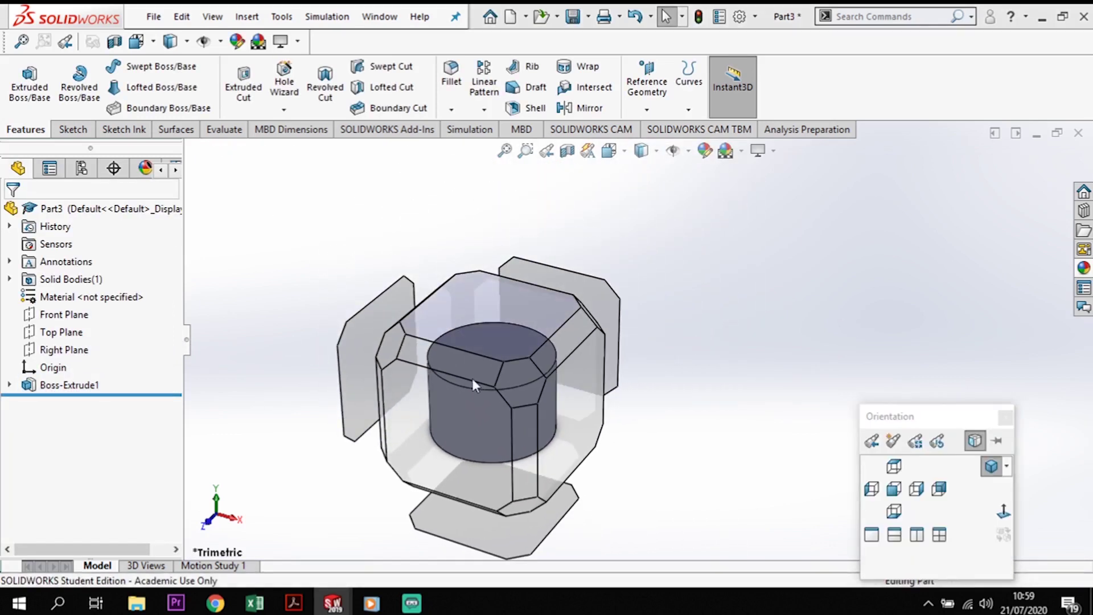
click(473, 379)
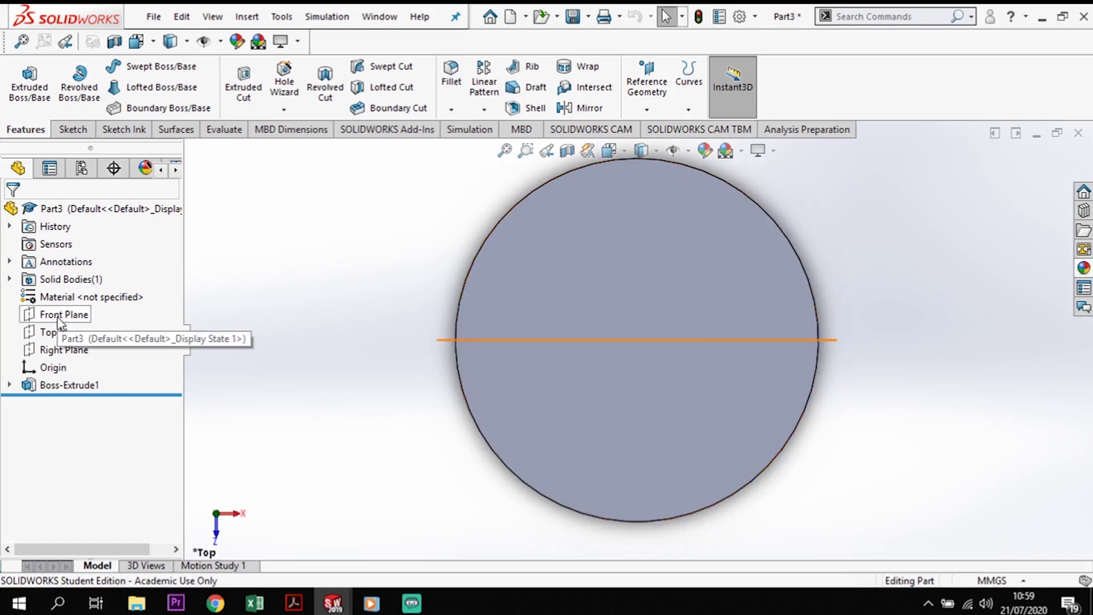
click(62, 336)
click(72, 311)
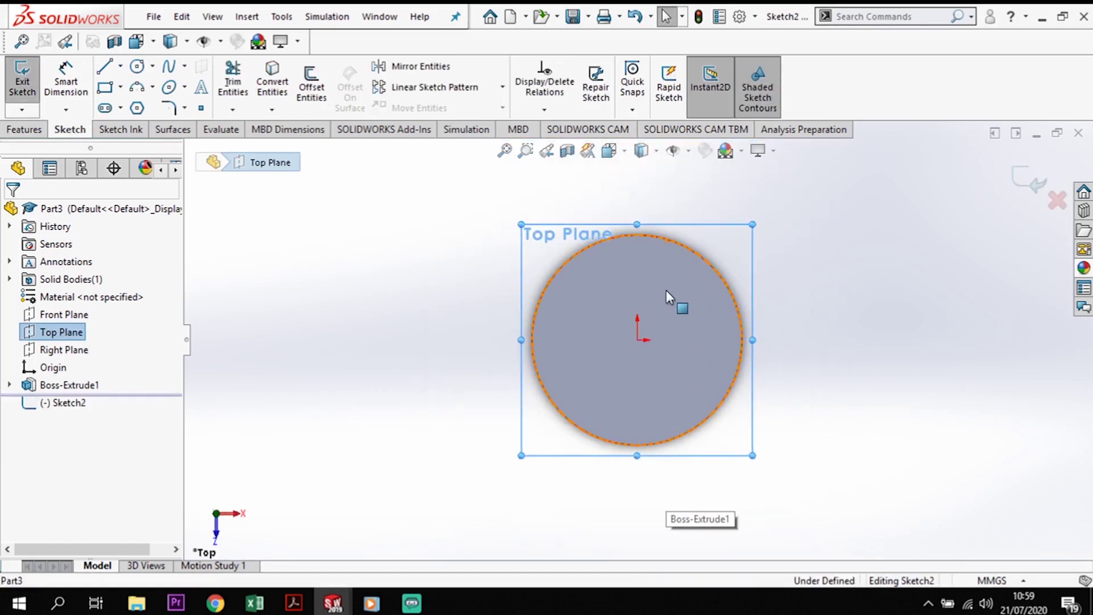
click(666, 289)
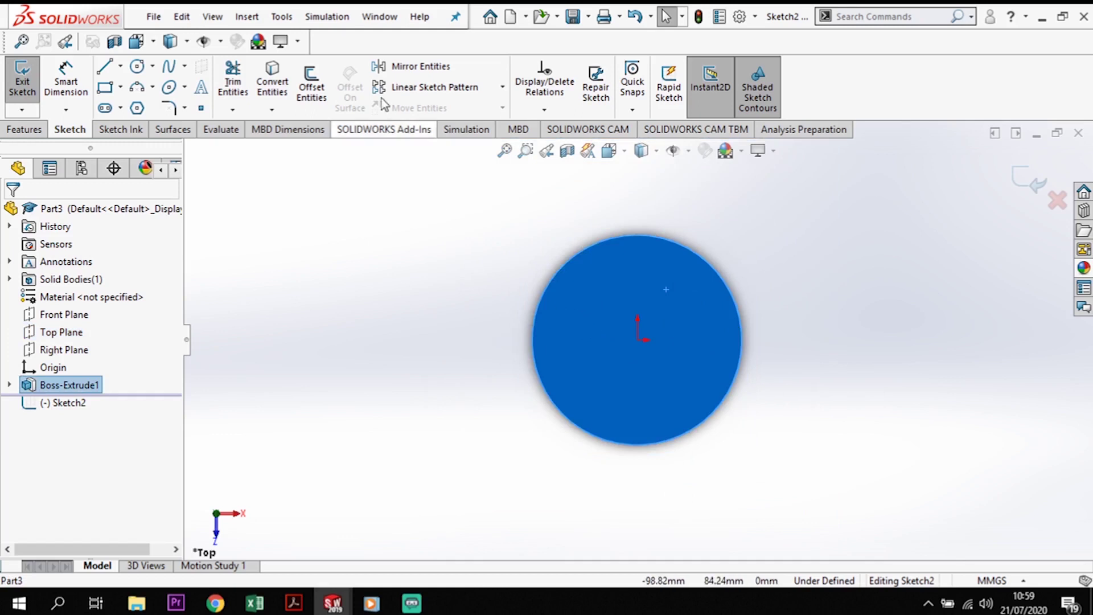
click(272, 83)
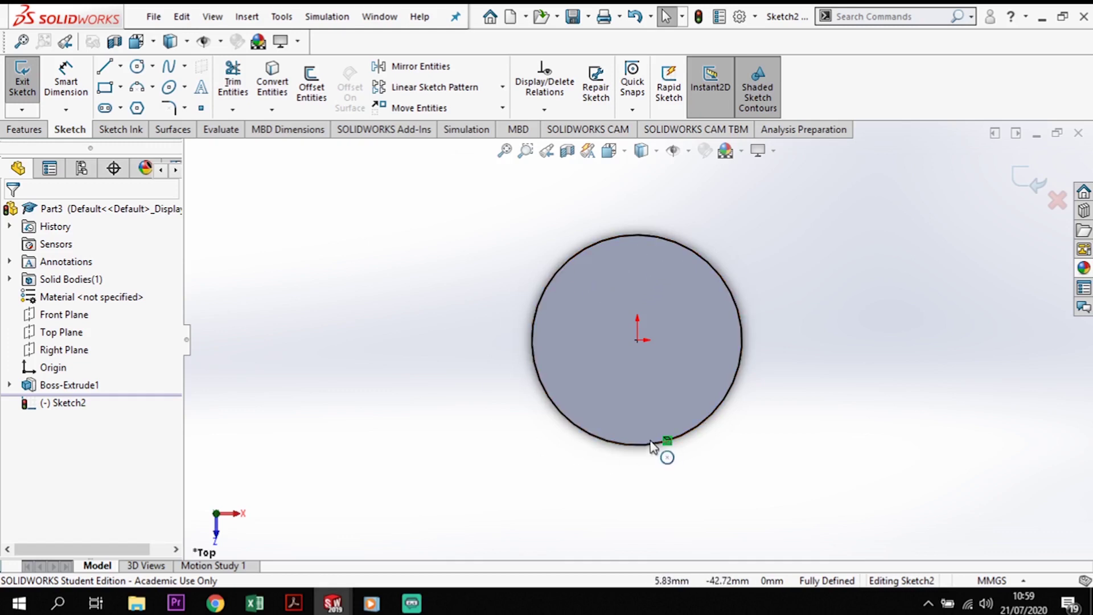
Draw a horizontal centerline about 148 mm long from the origin out past the cylinder's negative X side
click(106, 69)
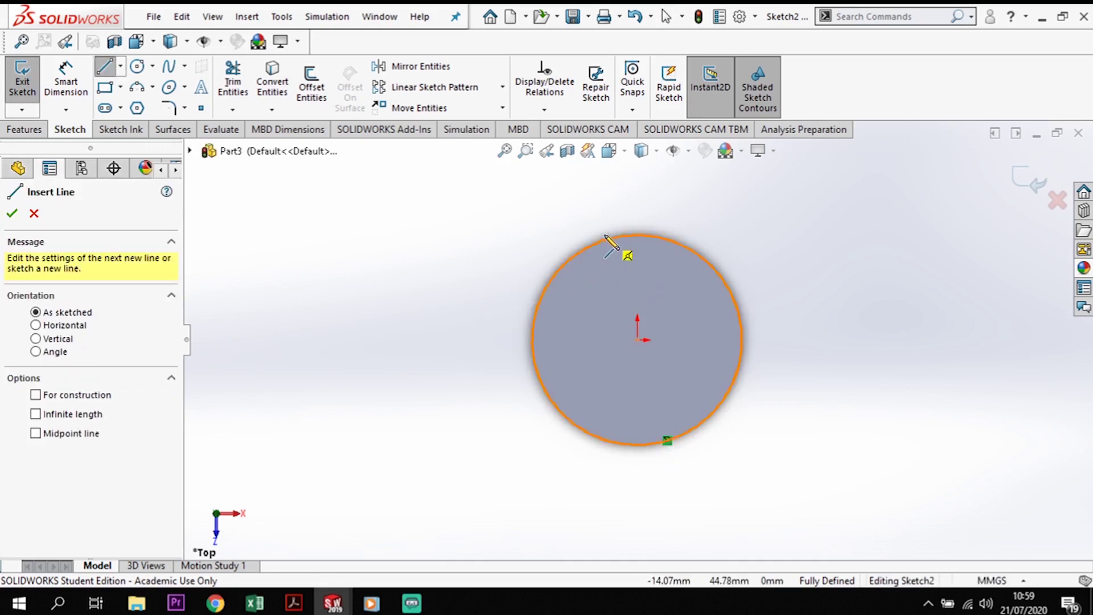
click(120, 66)
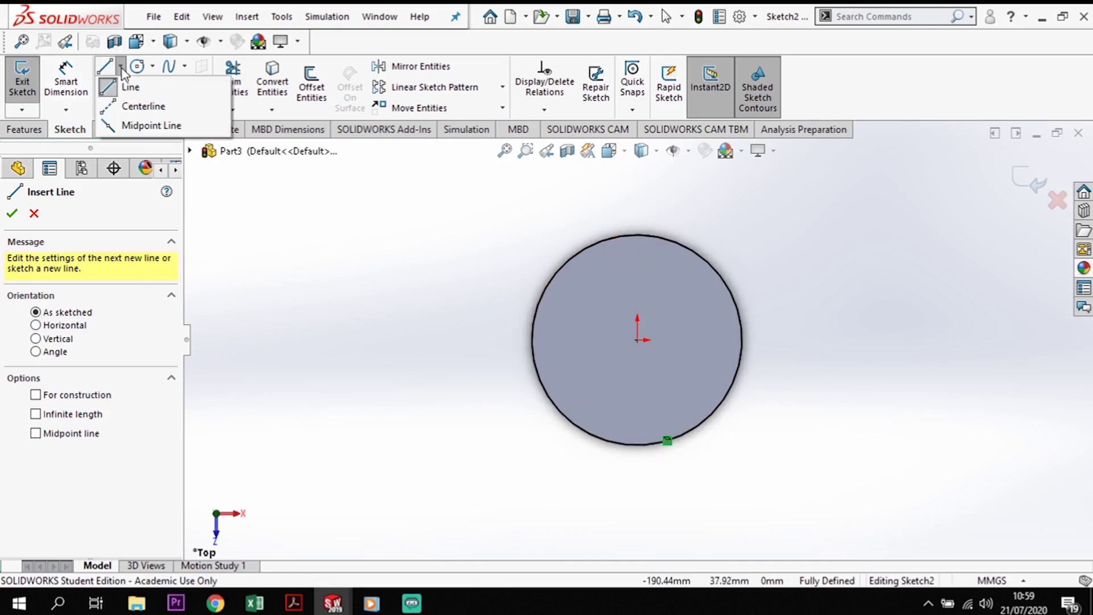
click(123, 108)
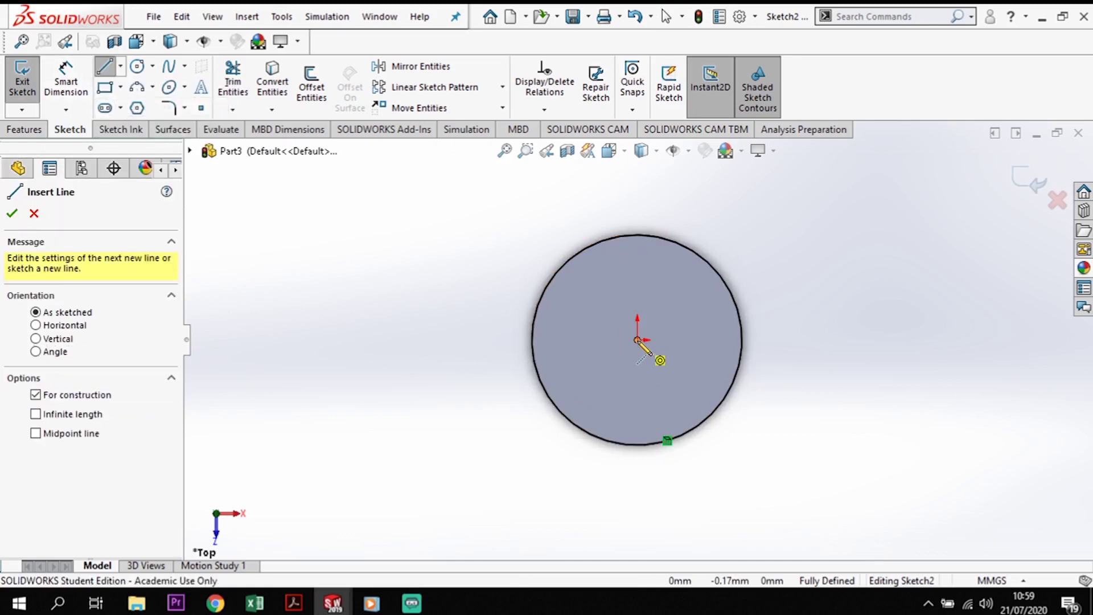
click(638, 340)
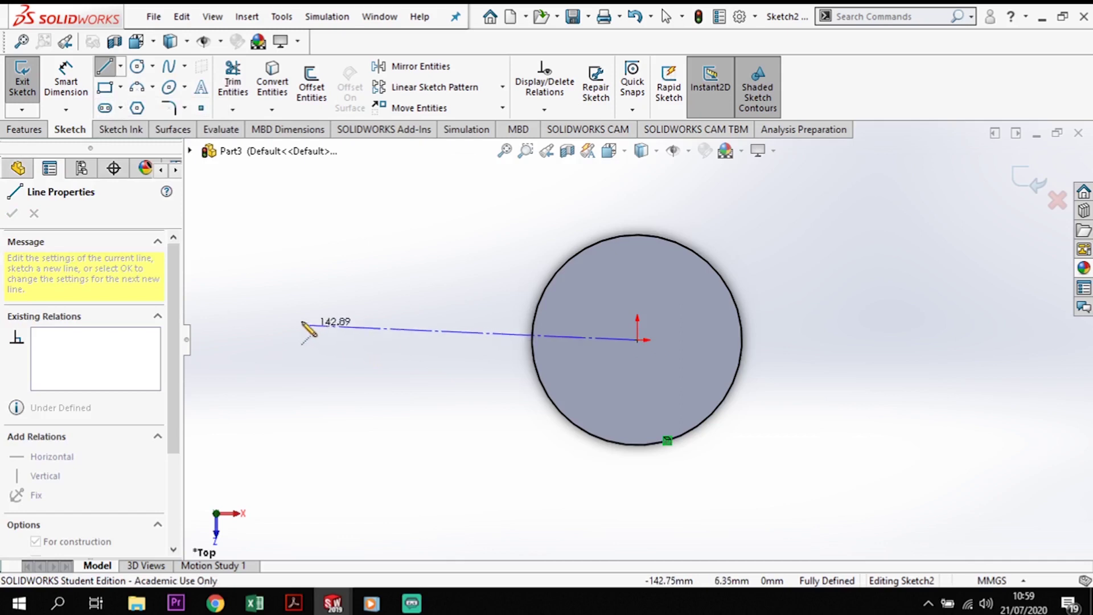
click(293, 340)
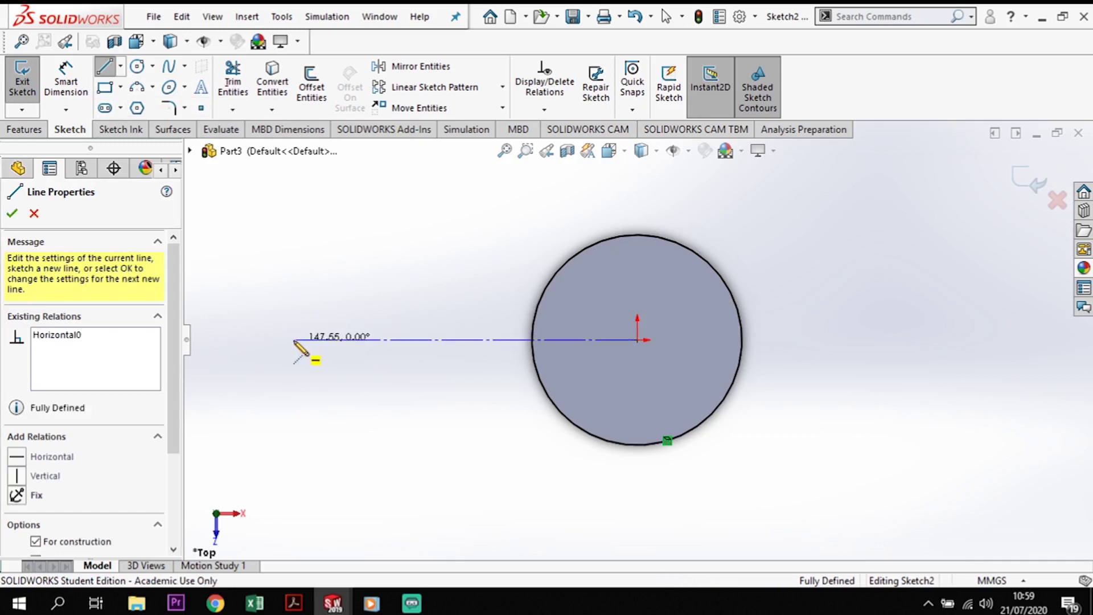
key(Escape)
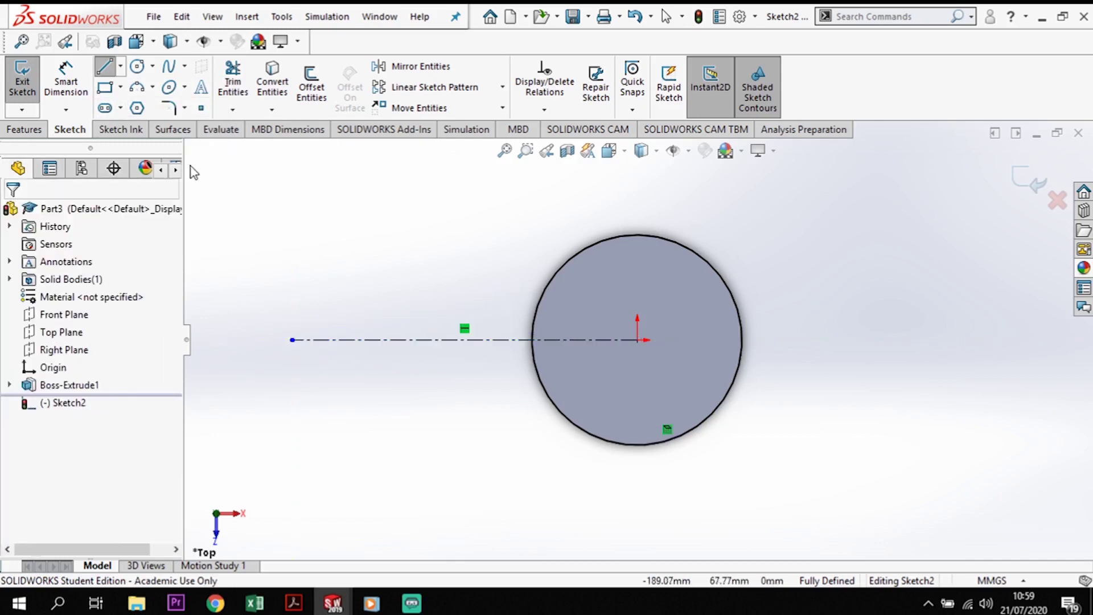
key(Escape)
Dimension the horizontal centerline's length as 142 mm
click(66, 85)
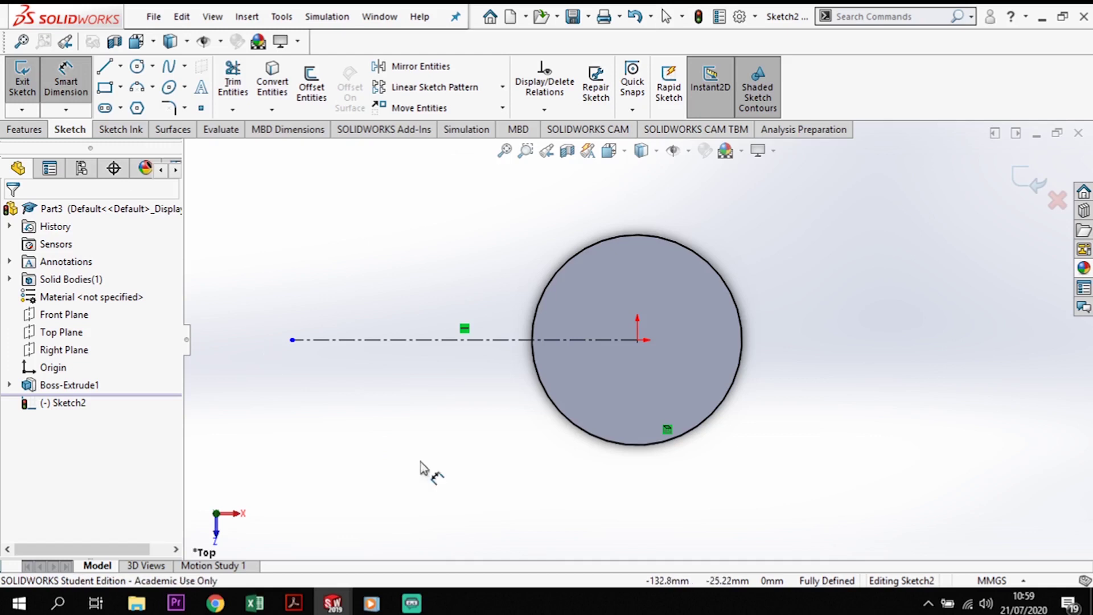
click(455, 342)
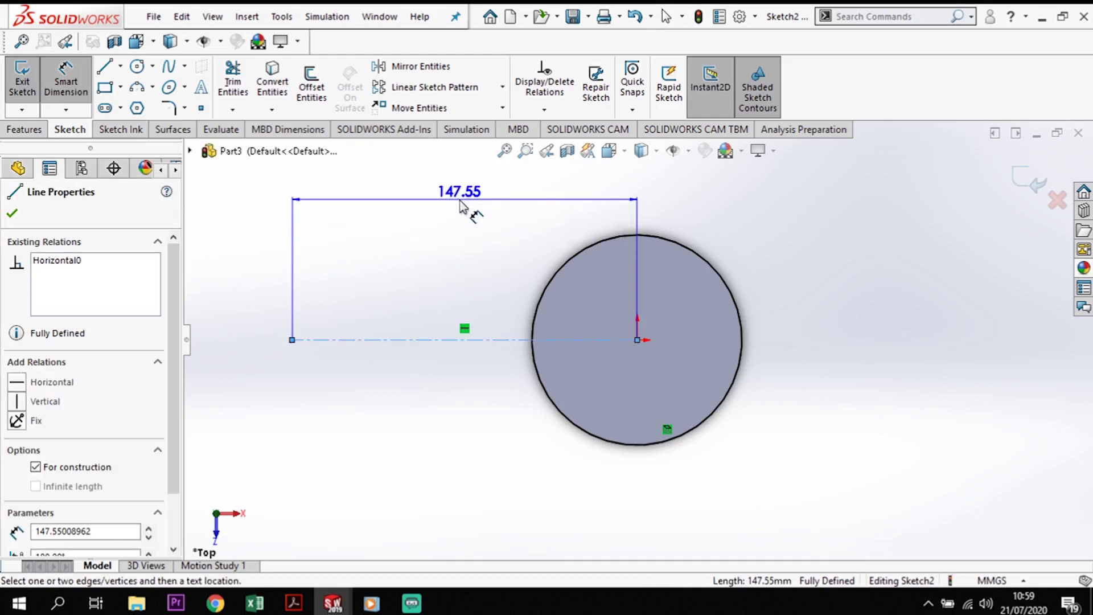
click(461, 208)
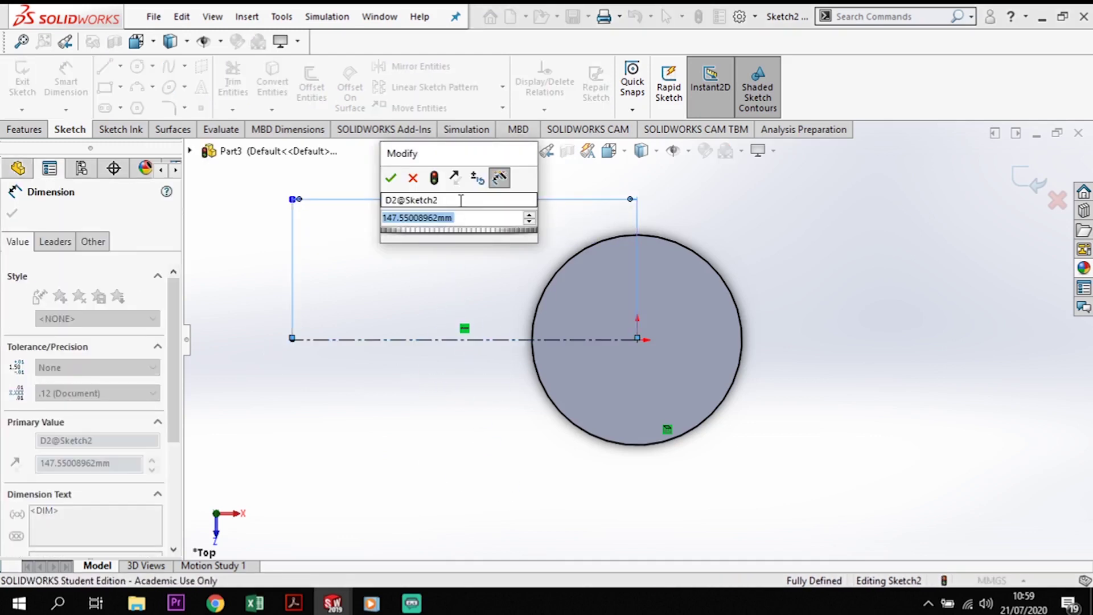
text(142)
key(Return)
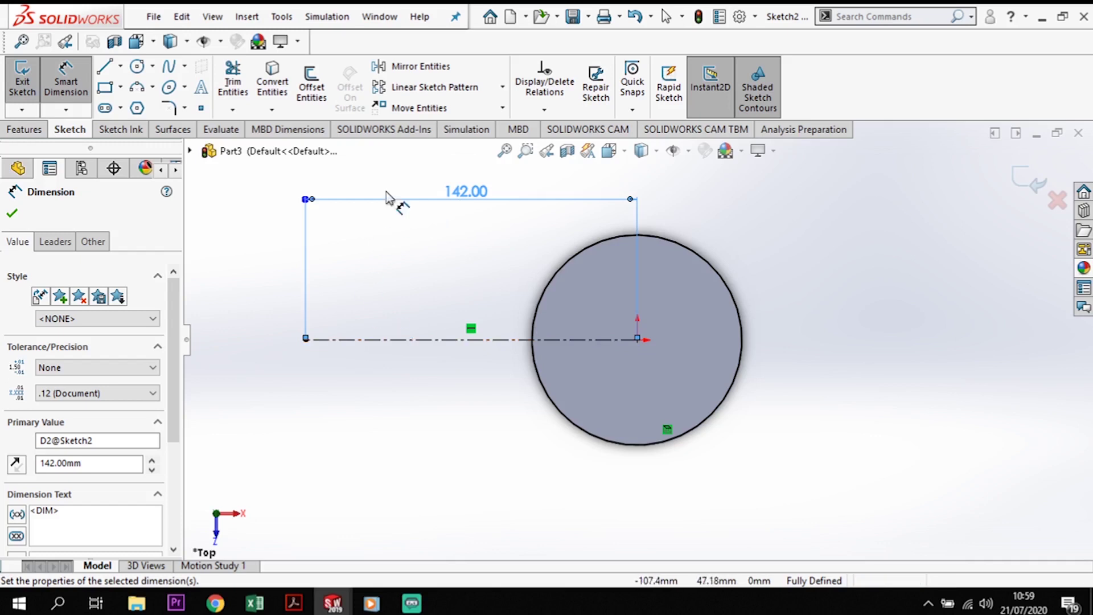
Draw a circle centred on the outer end of the horizontal centerline and dimension its diameter as 25 mm
click(137, 67)
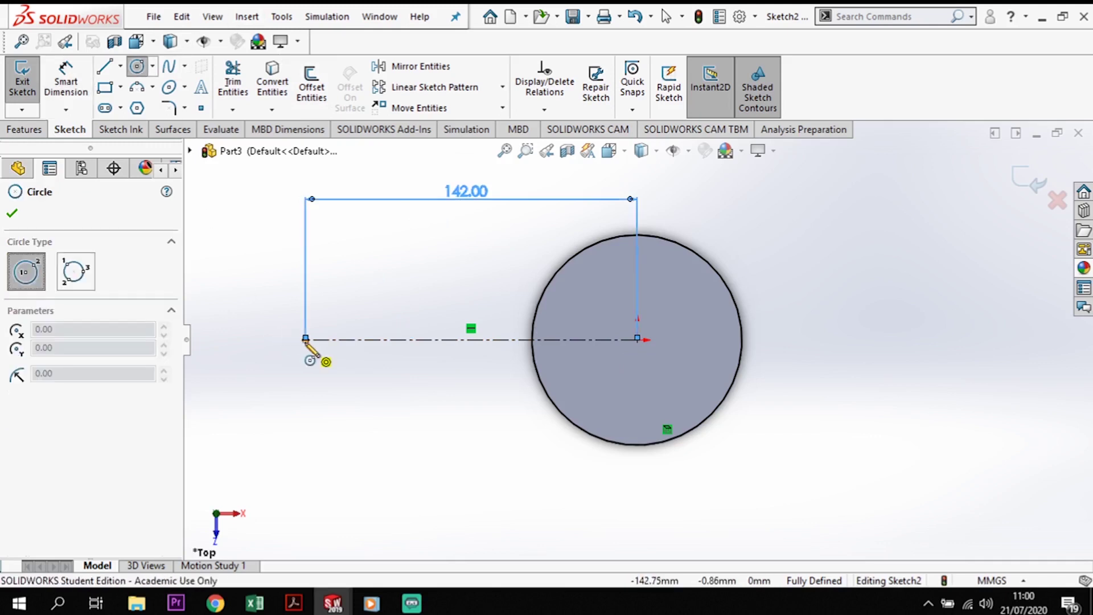
click(305, 338)
click(329, 310)
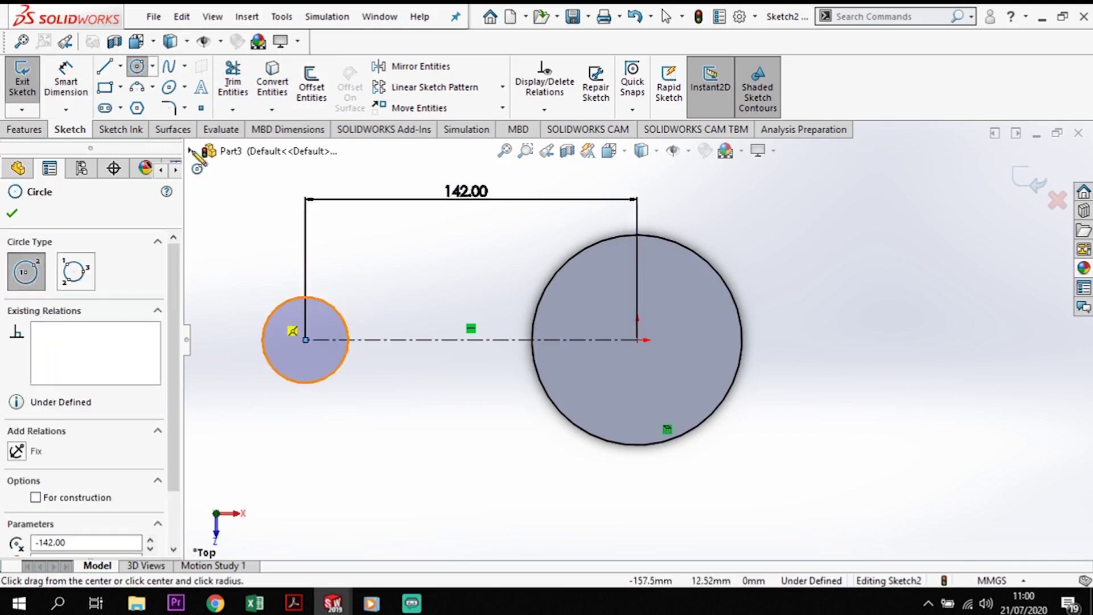
click(66, 83)
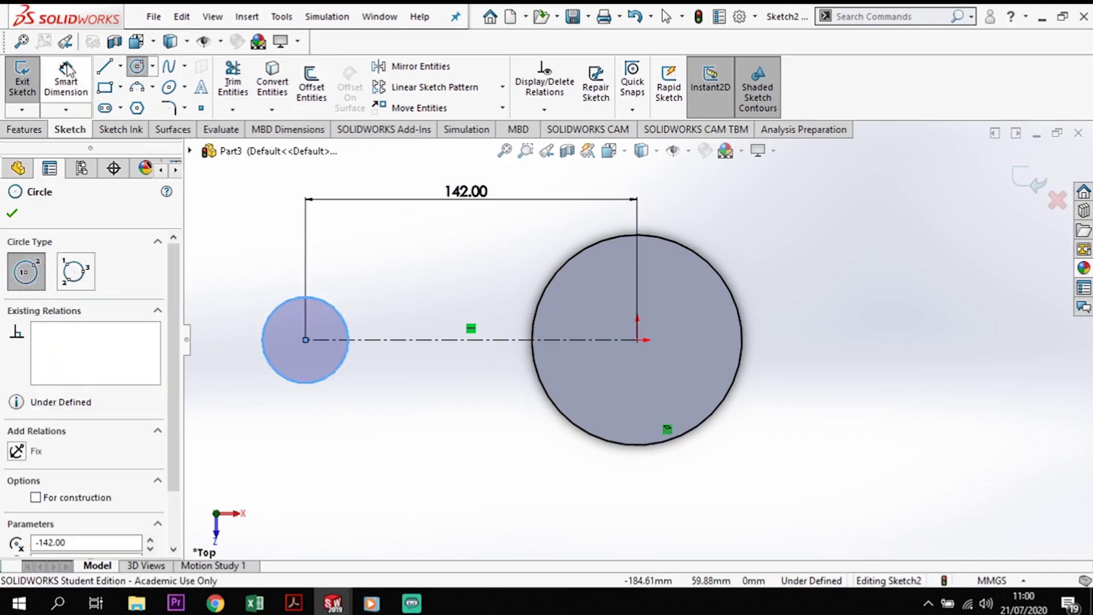
click(334, 314)
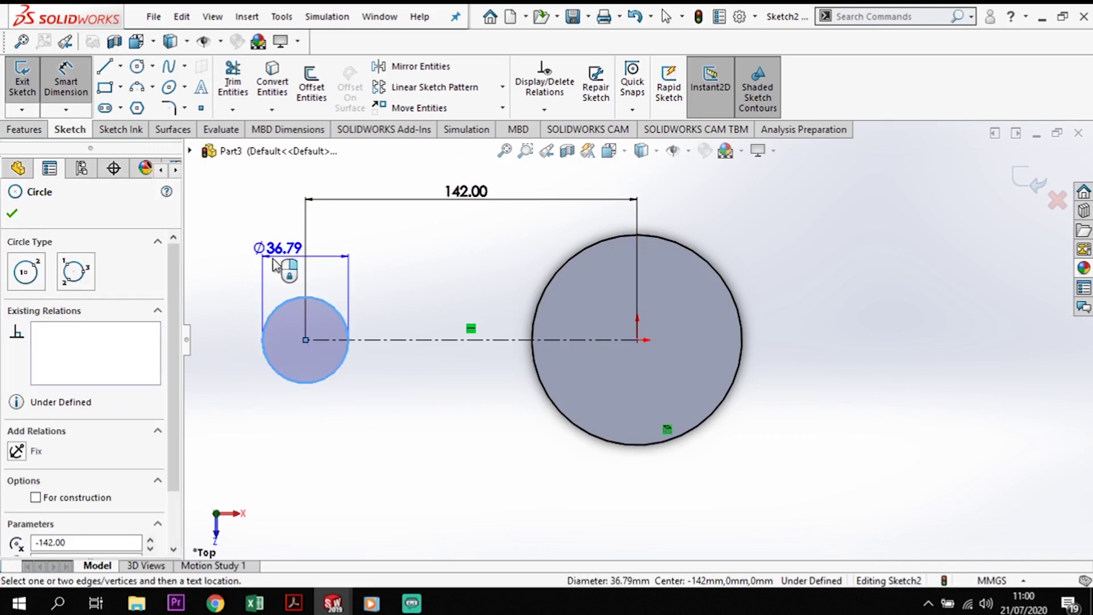
click(288, 261)
text(25)
key(Return)
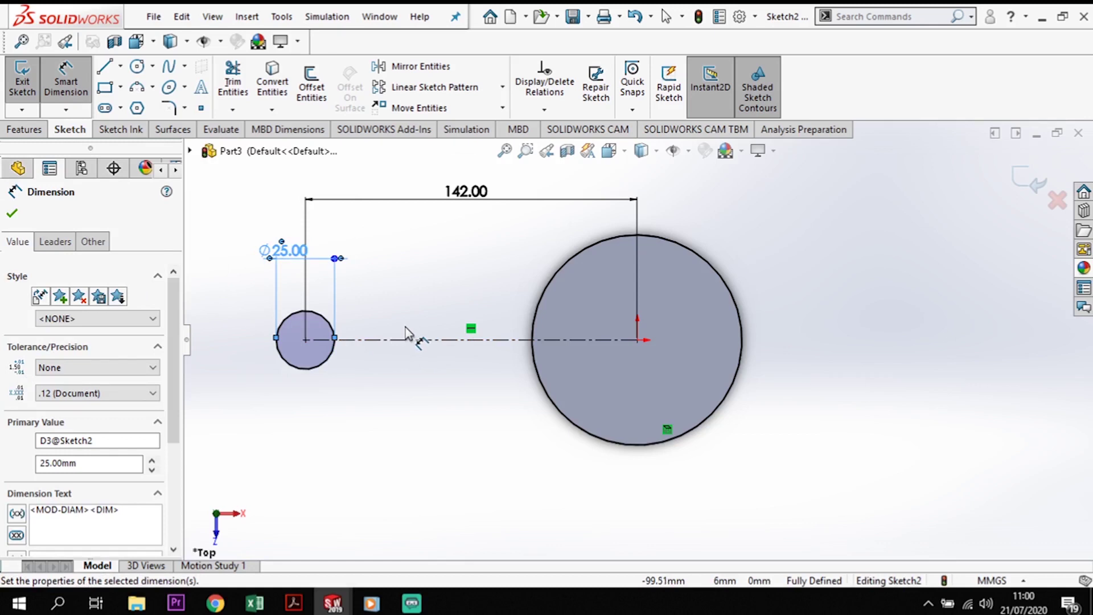
Draw a smaller circle concentric with the 25 mm circle and dimension its diameter as 12 mm
click(137, 67)
click(306, 340)
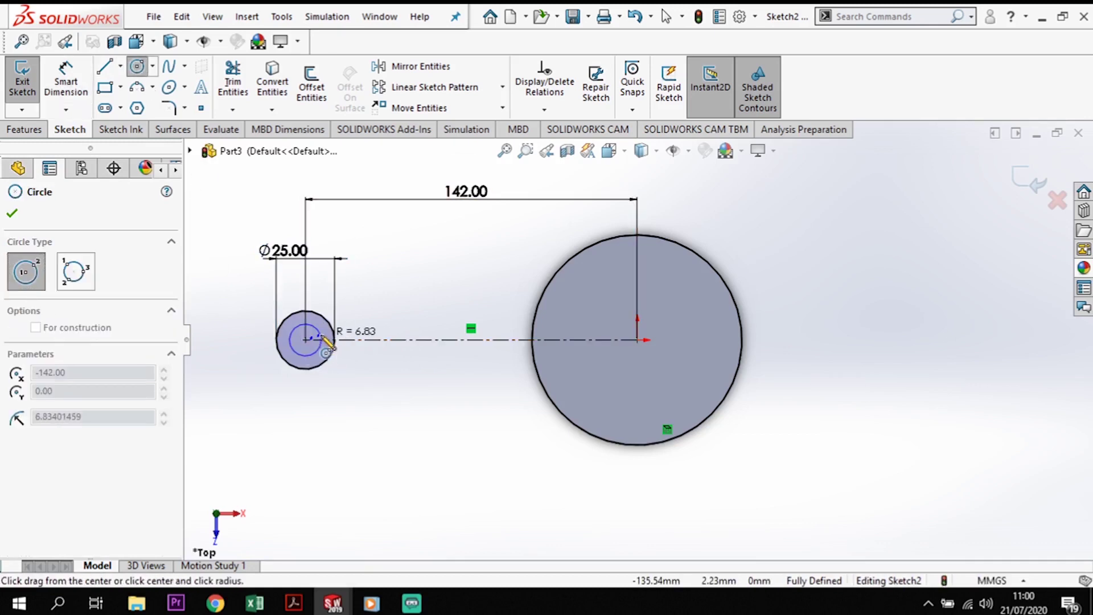
click(325, 345)
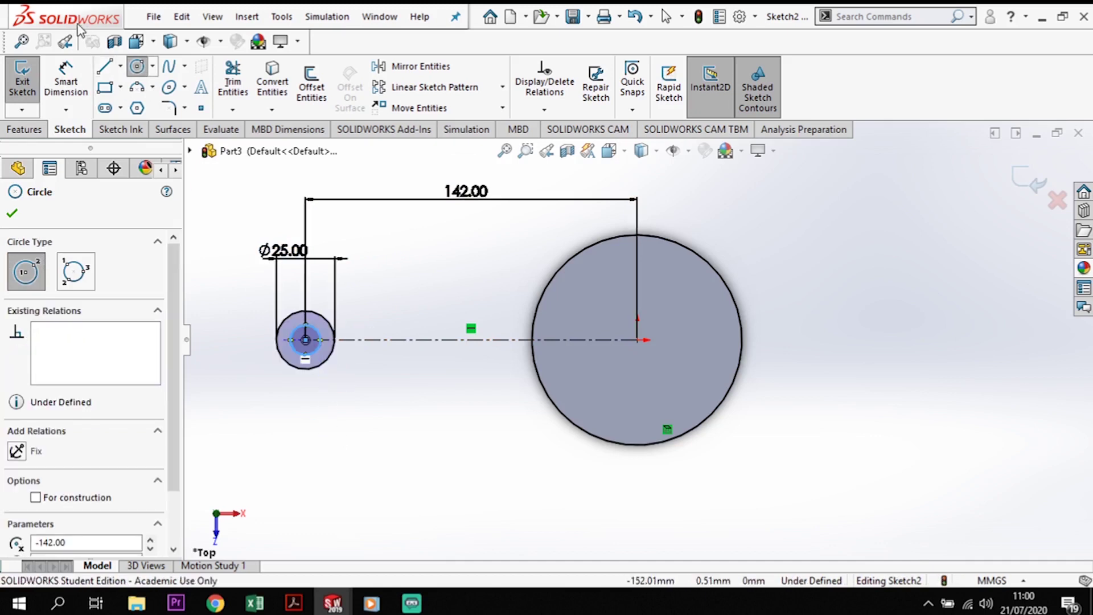
right_drag(259, 298, 174, 228)
click(317, 331)
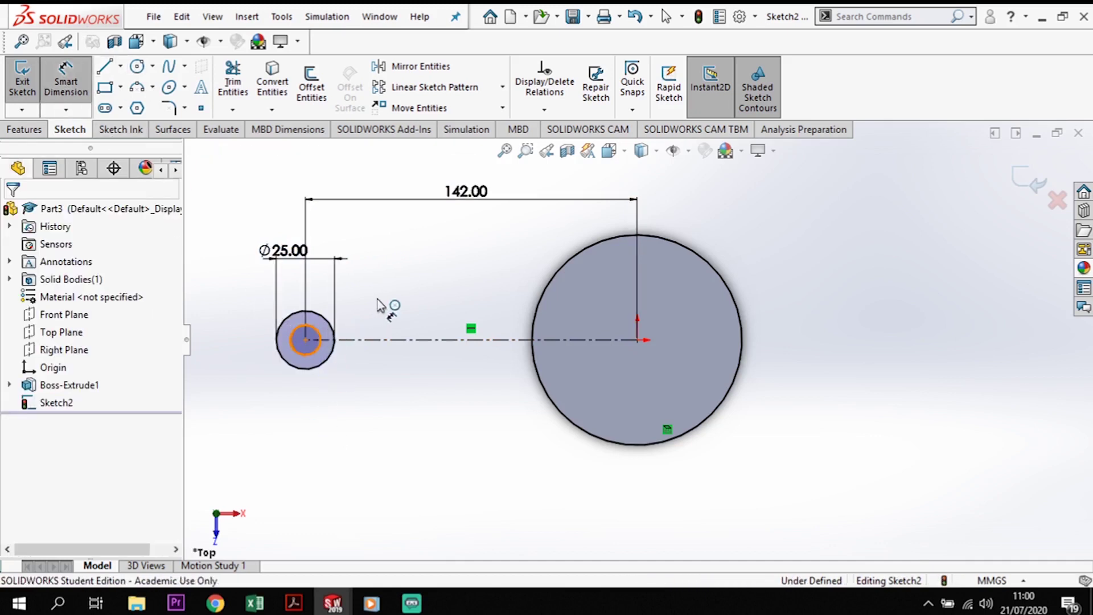
click(363, 370)
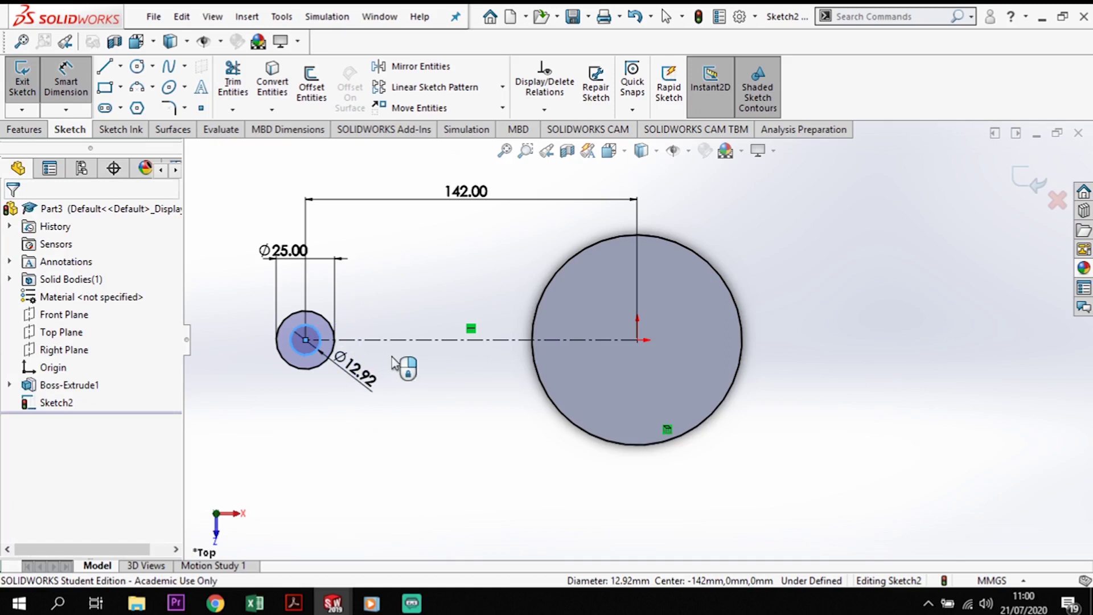
text(12)
key(Return)
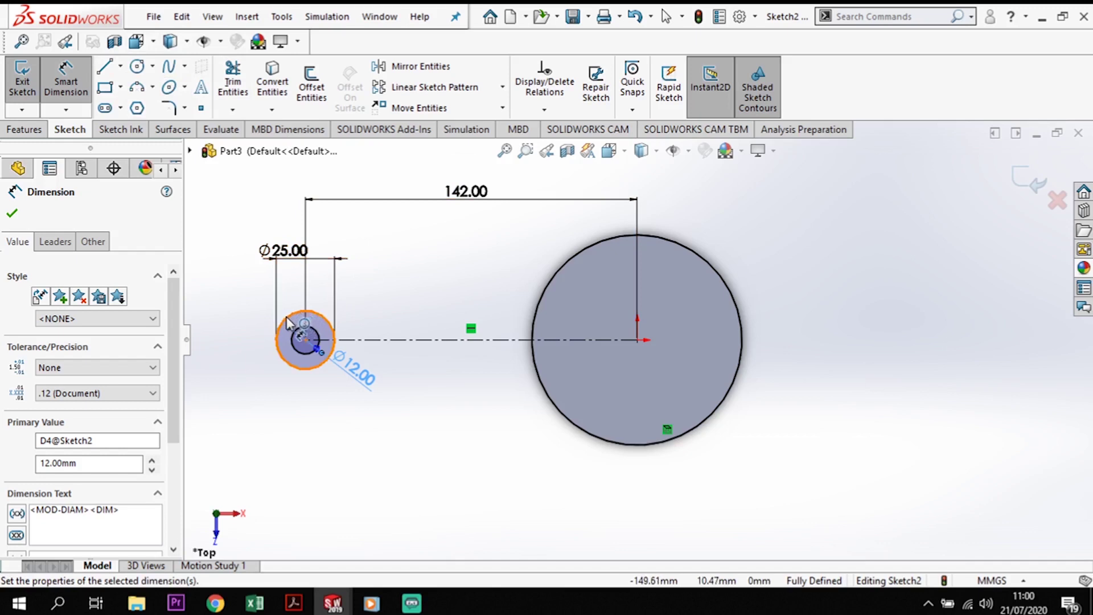
Draw a line above the centerline, tangent to both the 25 mm circle and the large converted circle
click(105, 68)
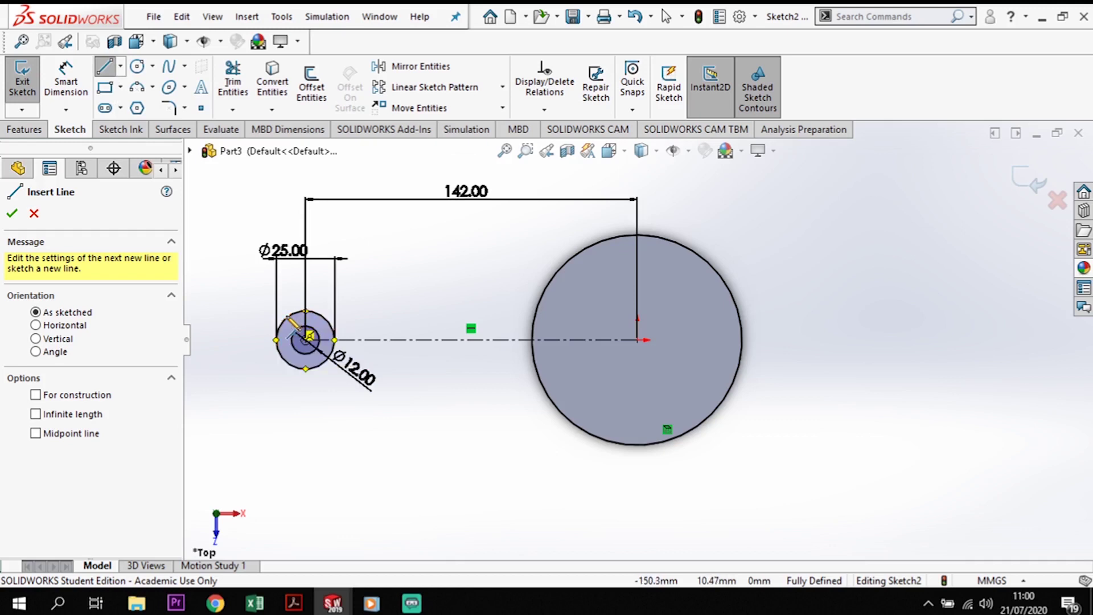
click(302, 312)
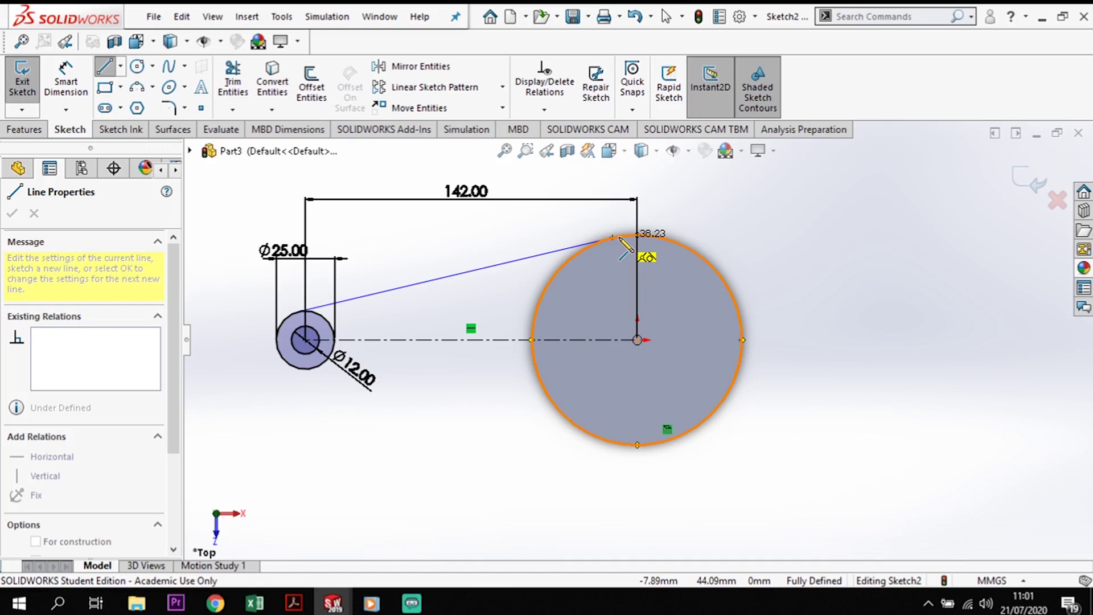
click(618, 239)
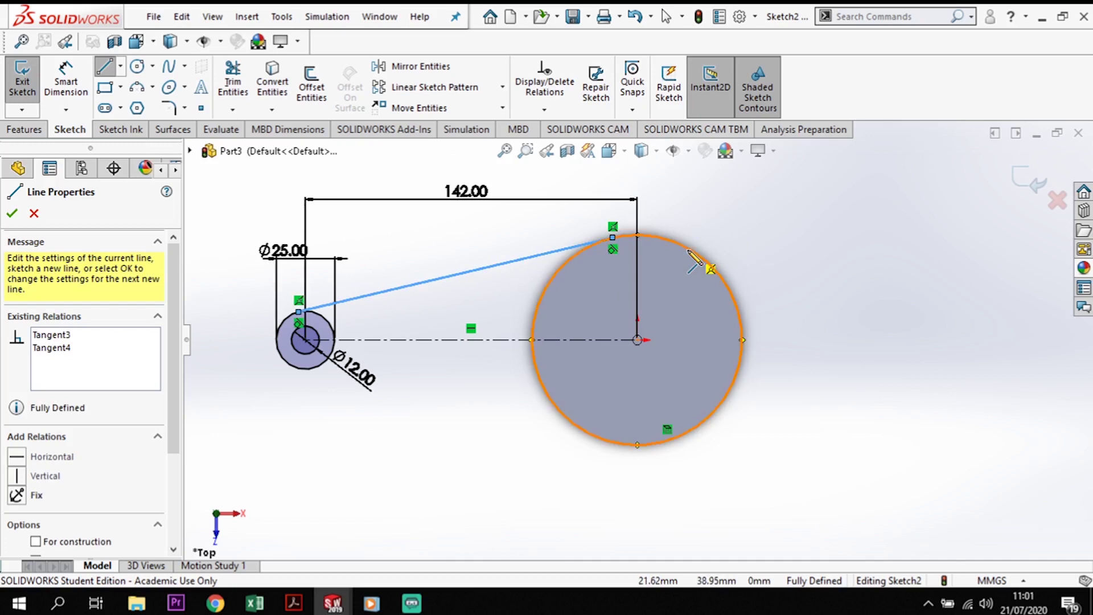
key(Escape)
key(Escape)
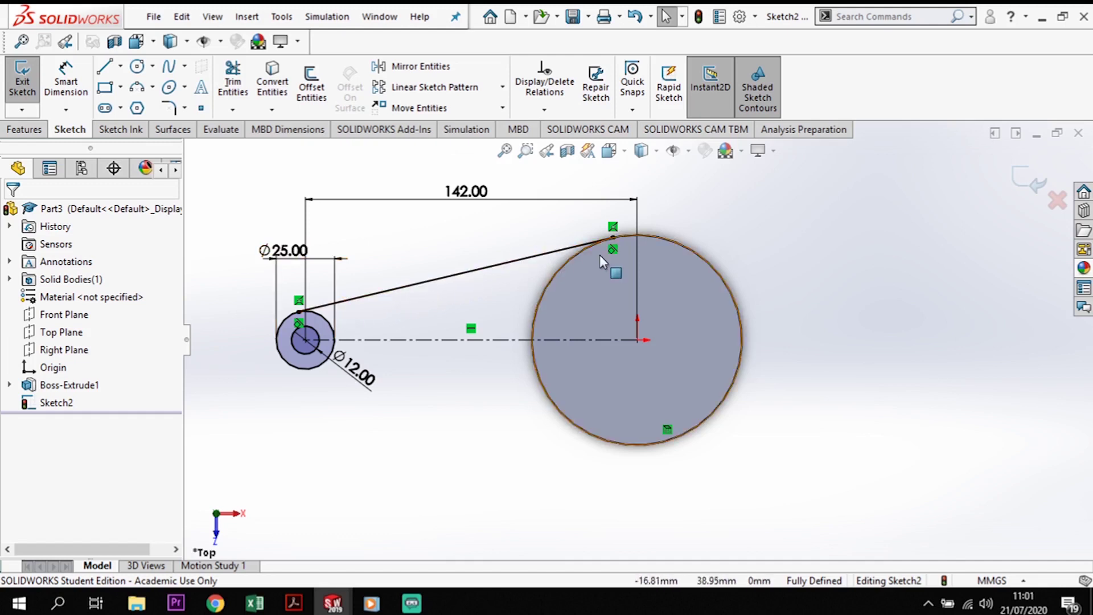
Draw a matching line below the centerline, tangent to both the 25 mm circle and the large circle
click(108, 69)
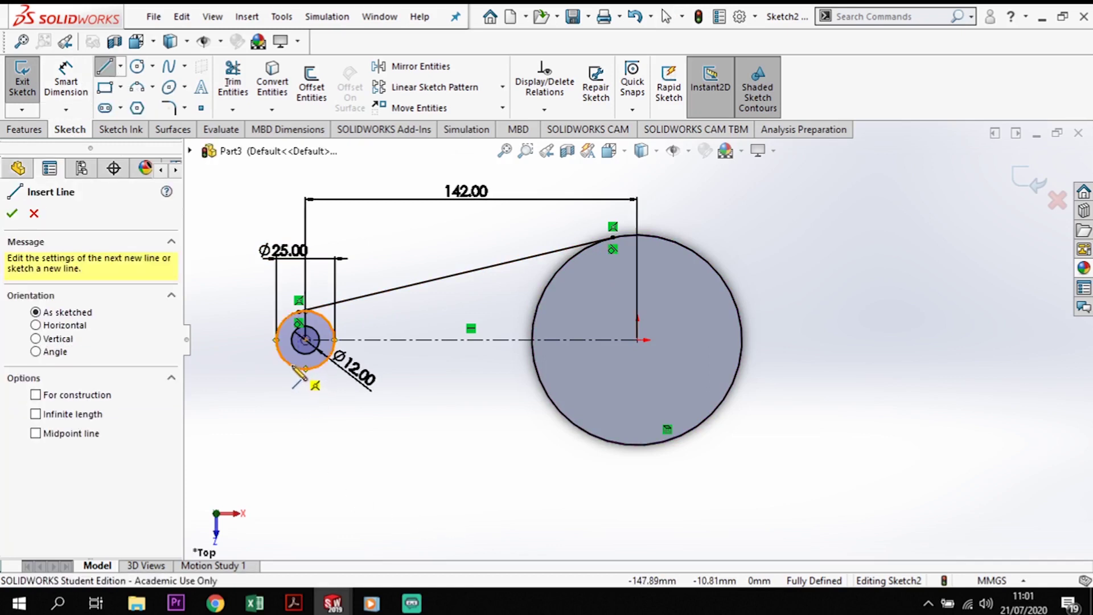
click(292, 366)
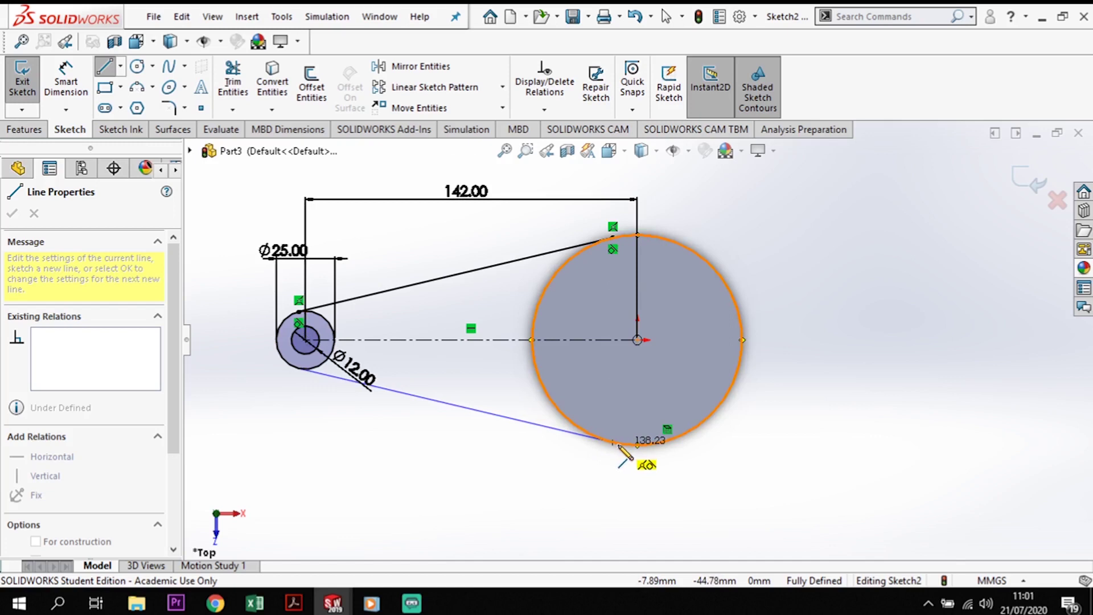
click(614, 442)
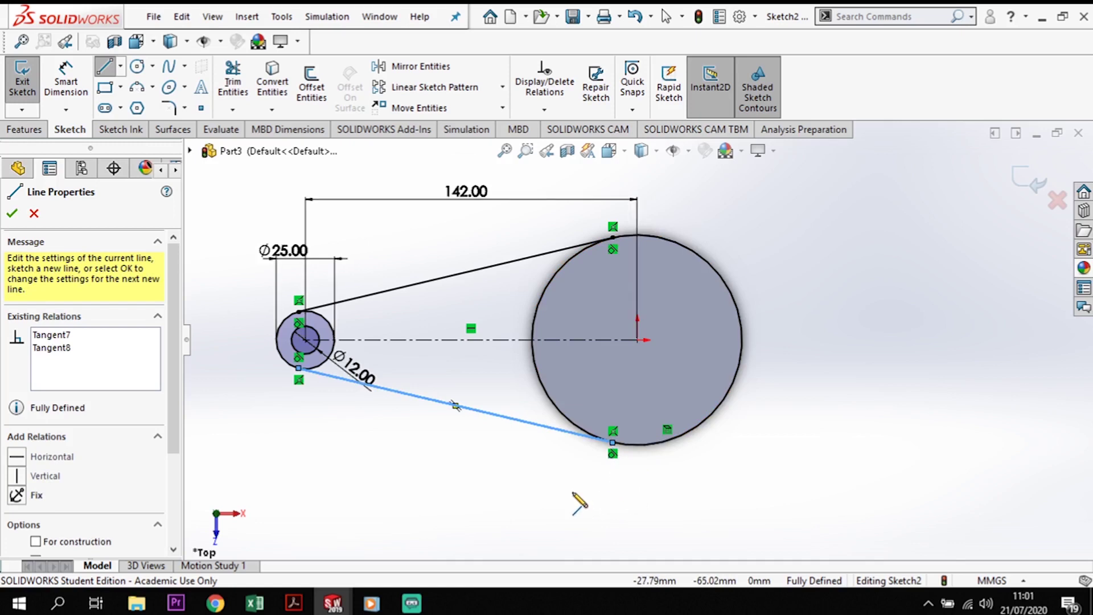
key(Escape)
key(Escape)
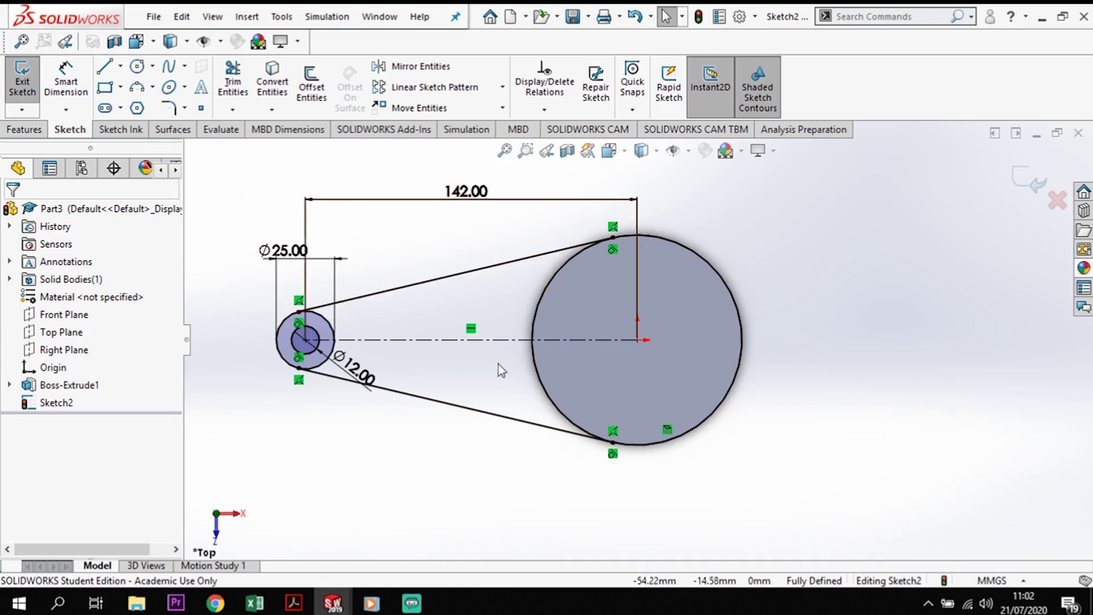
Draw a larger circle concentric with the 25 mm circle and set its diameter to 22.5*2 mm
click(136, 66)
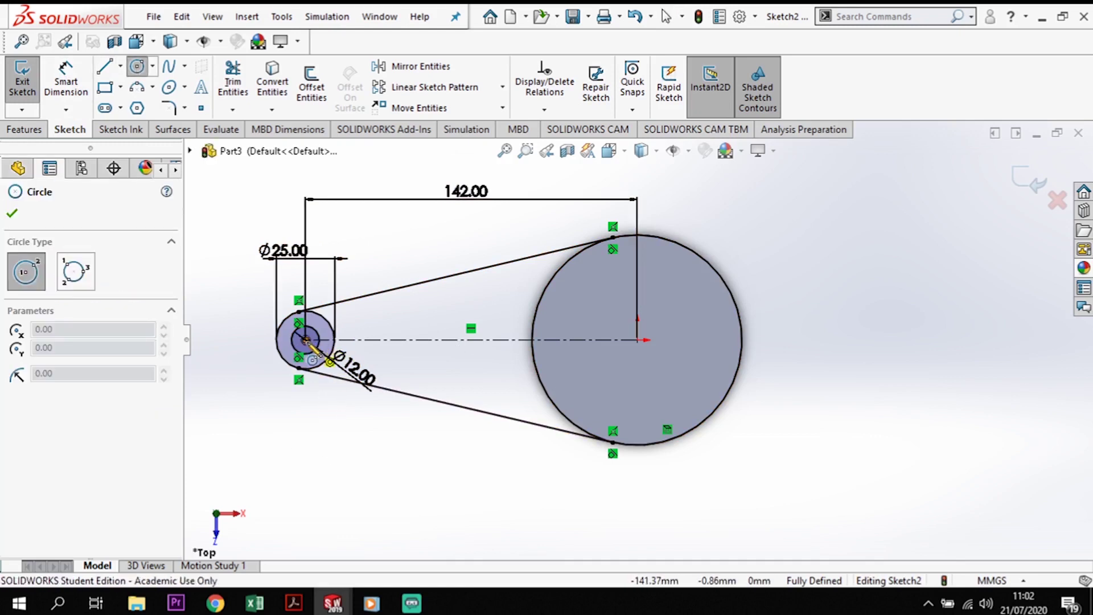
click(306, 340)
click(363, 339)
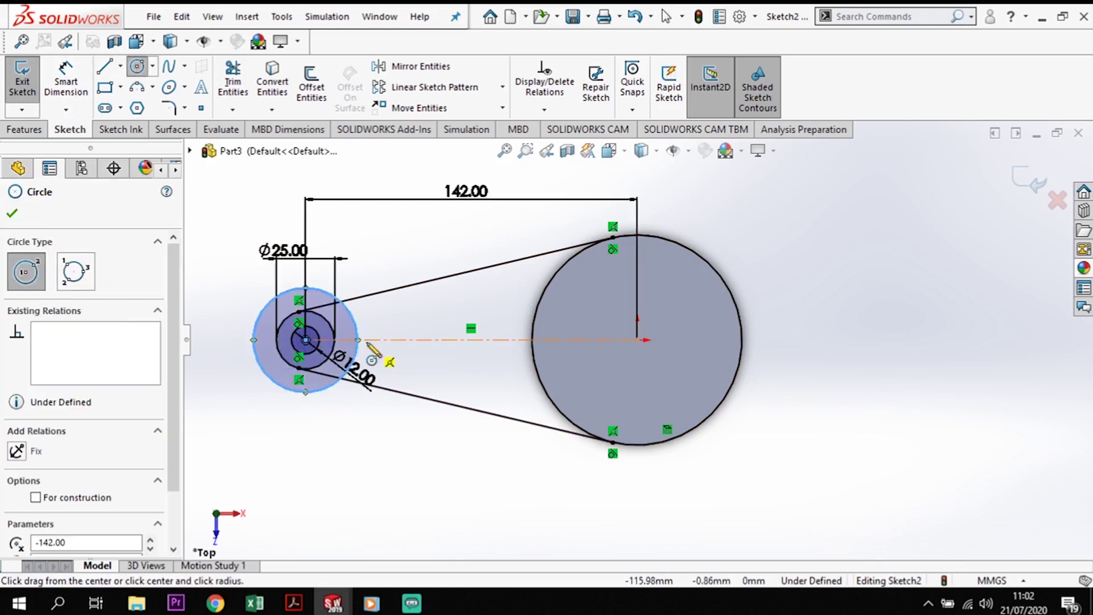
click(66, 82)
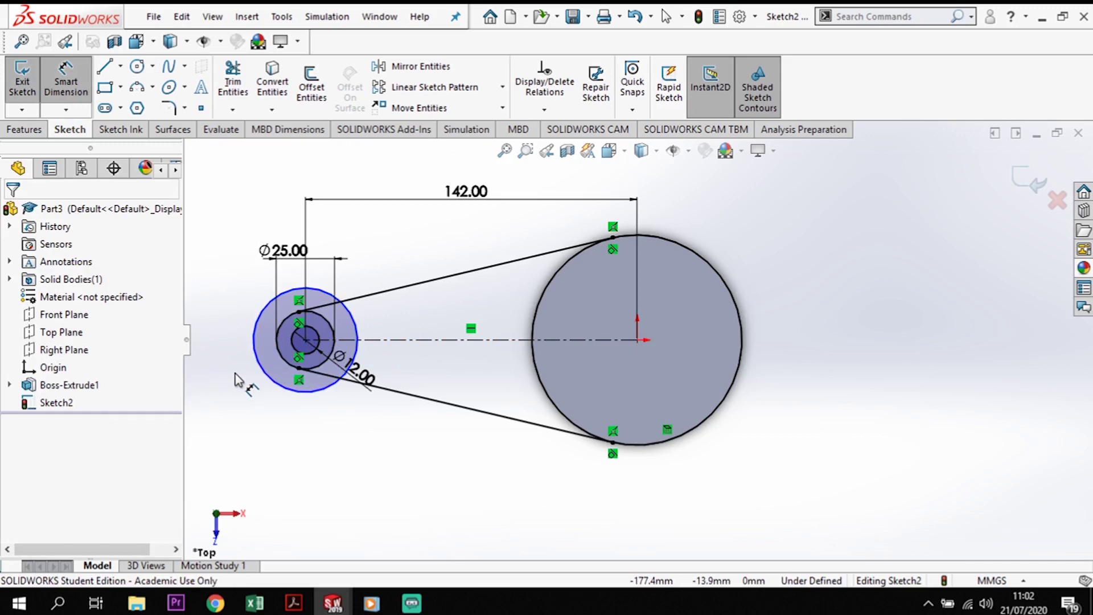
click(357, 330)
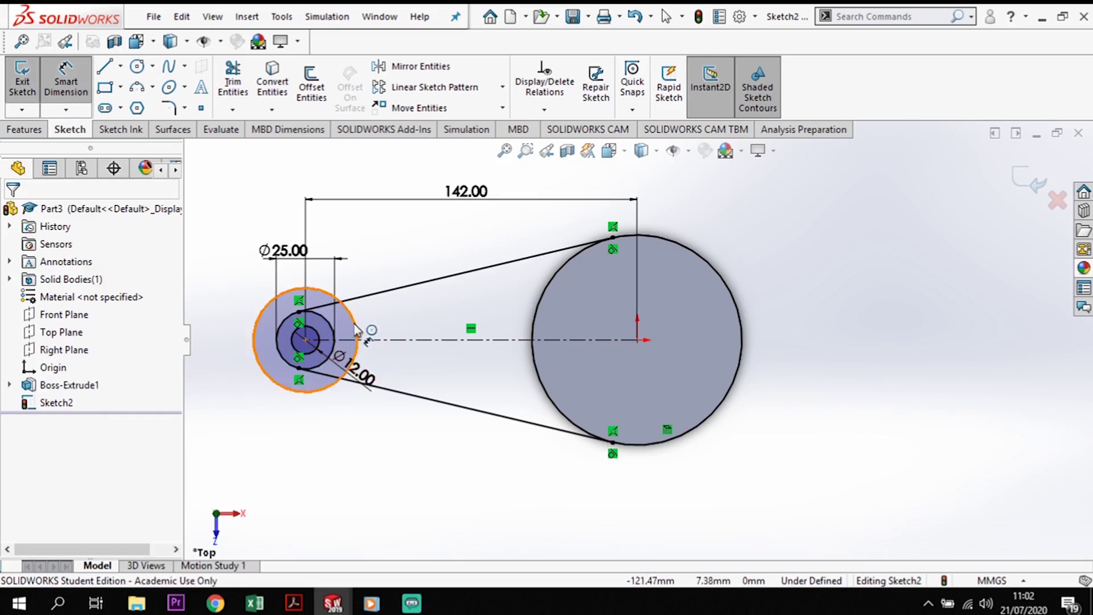
click(393, 333)
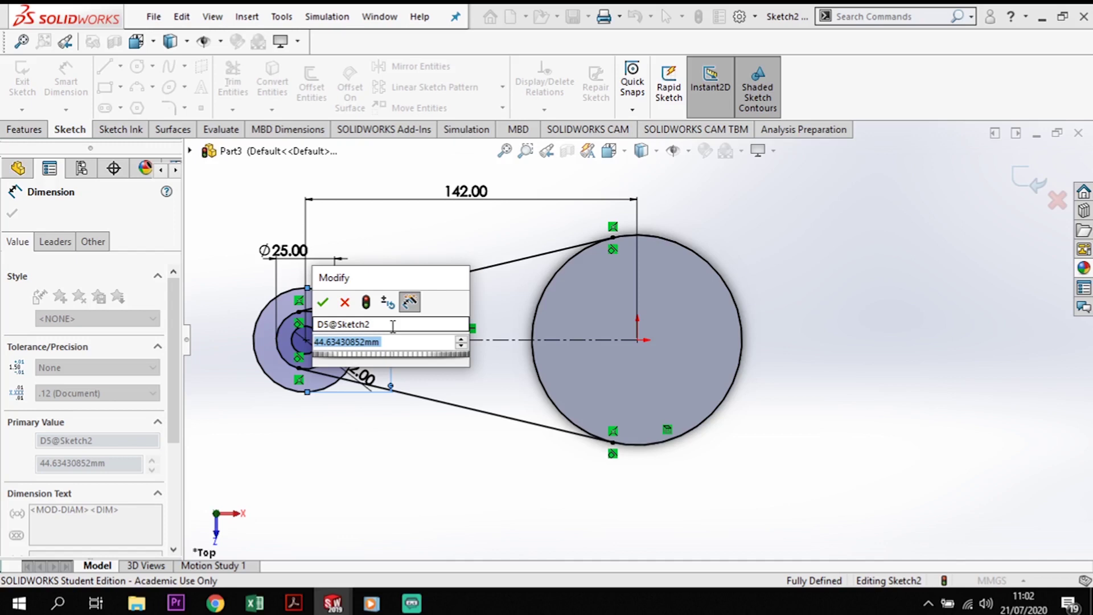
text(22.5*)
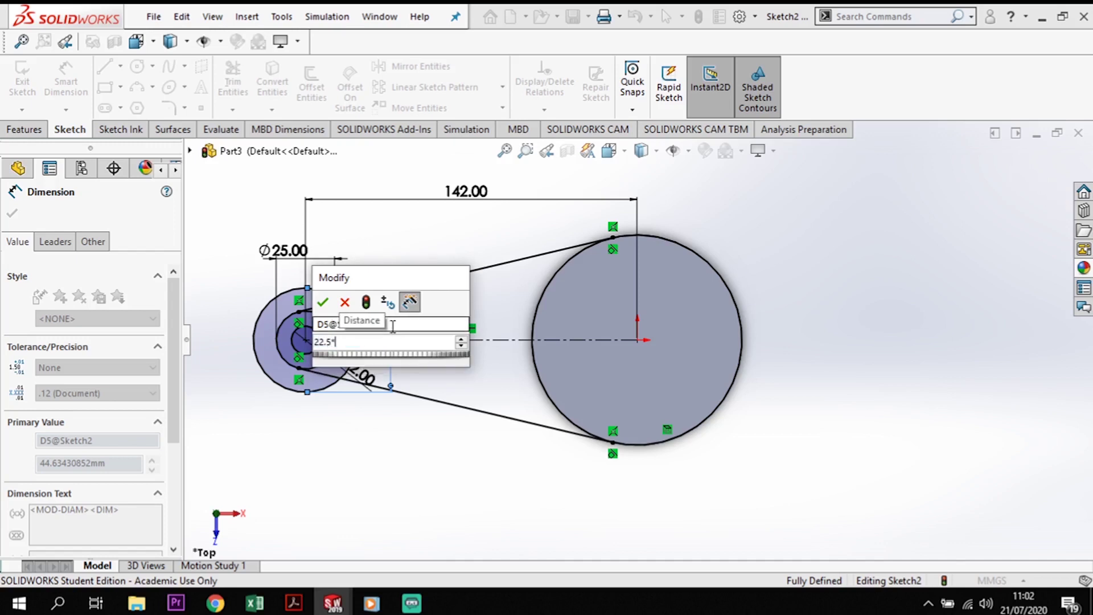
text(2)
key(Return)
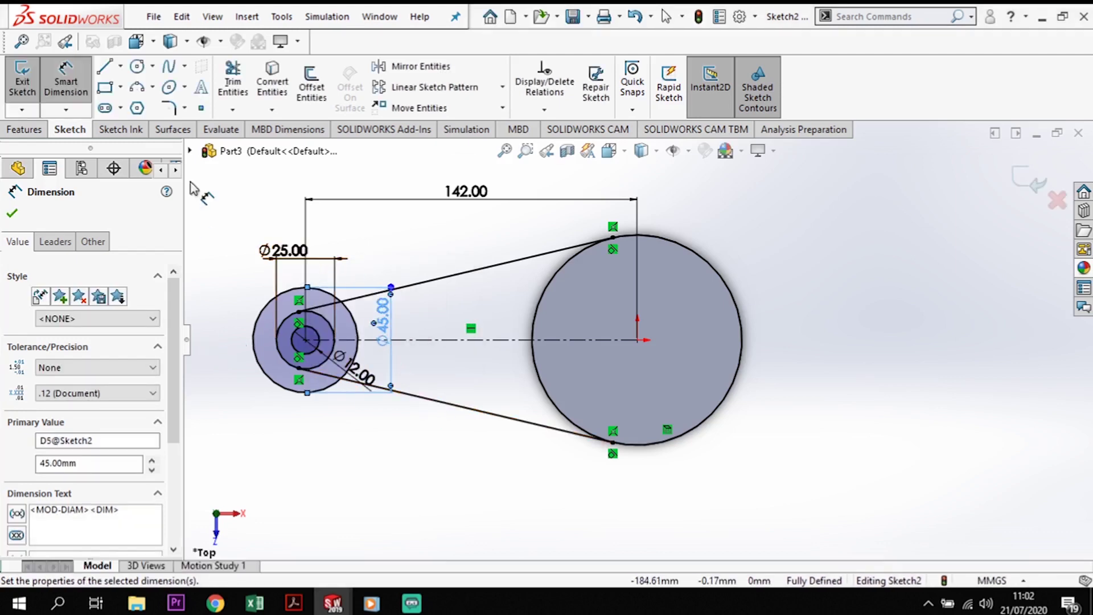
Trim the 45 mm circle with Trim to closest, leaving only its arc between the tangent lines facing the hub
click(233, 83)
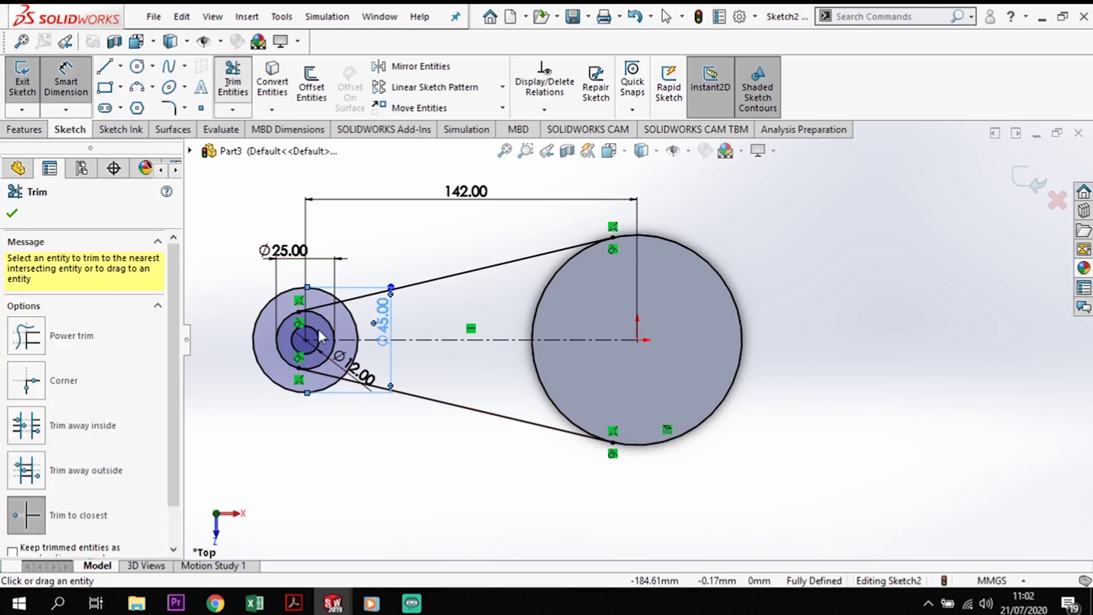
click(267, 383)
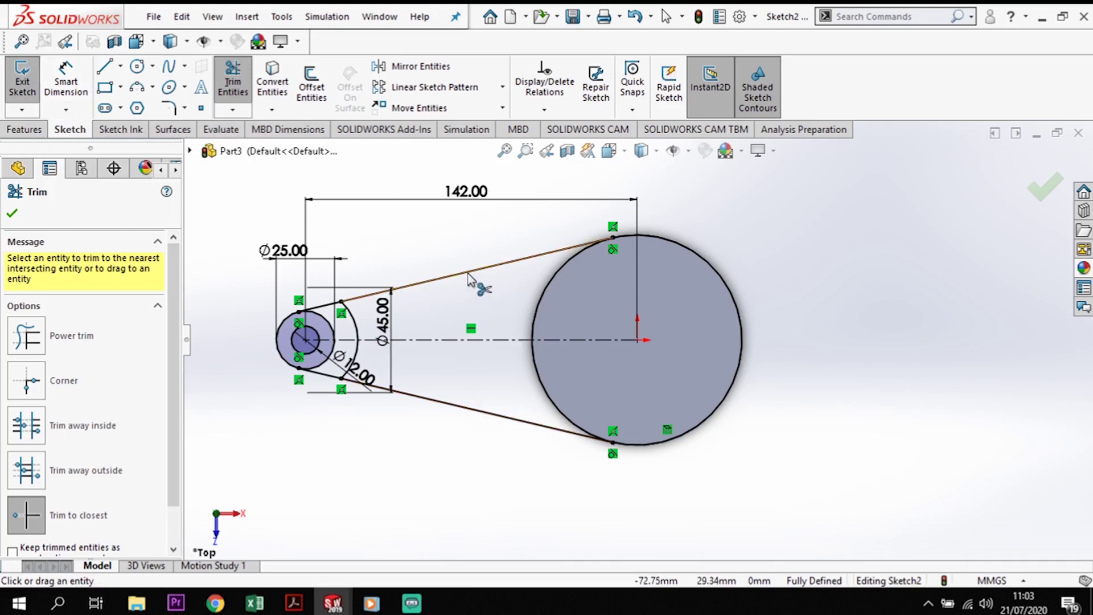
key(Escape)
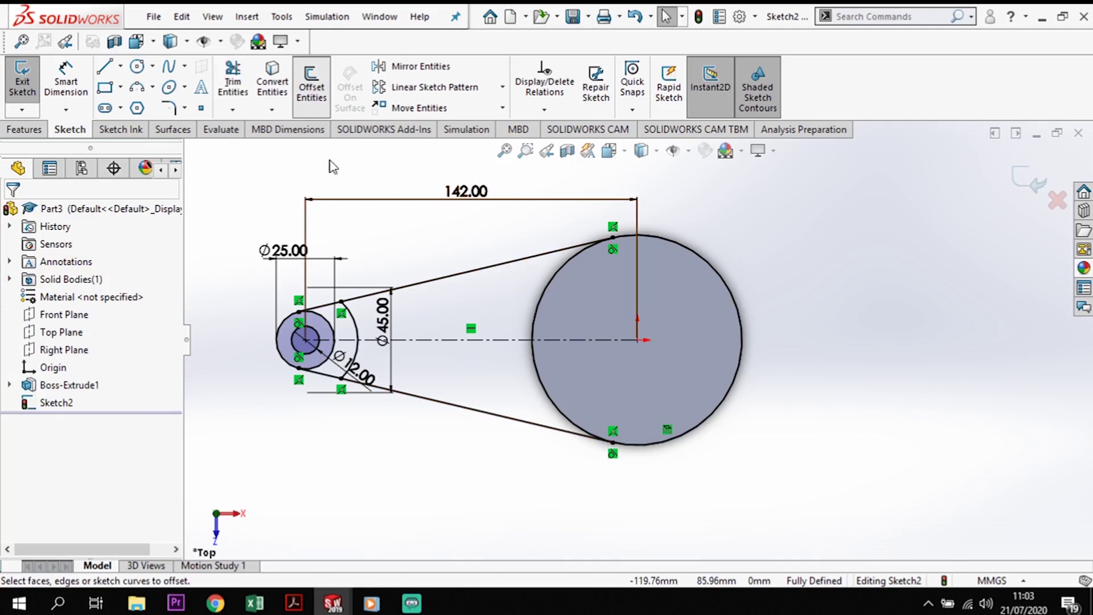
Offset both tangent lines 10 mm inward toward the centerline, with the bi-directional option turned off
click(450, 276)
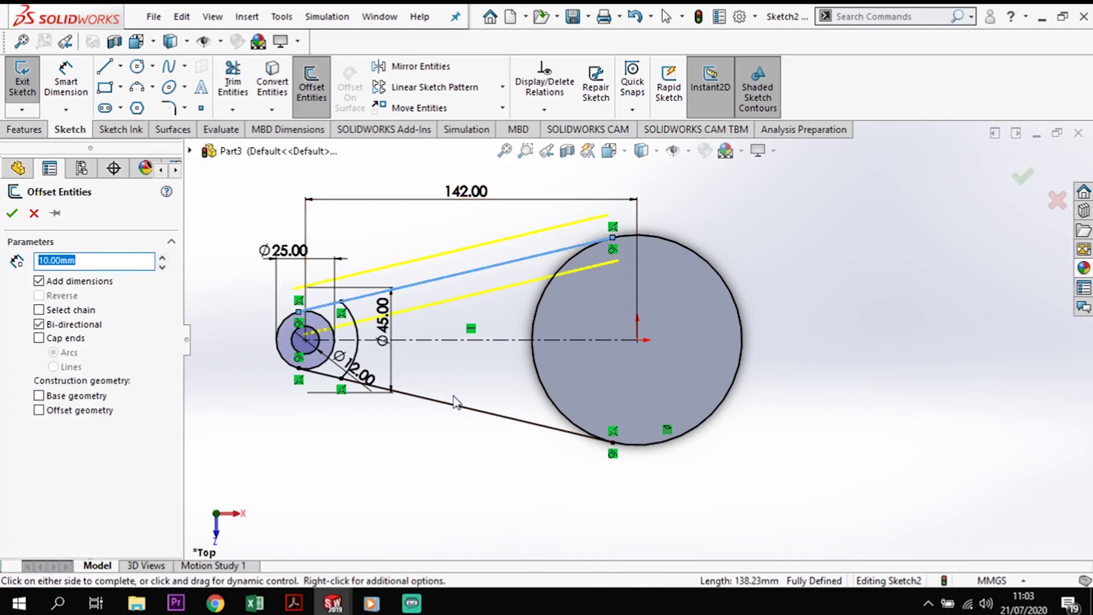
click(455, 404)
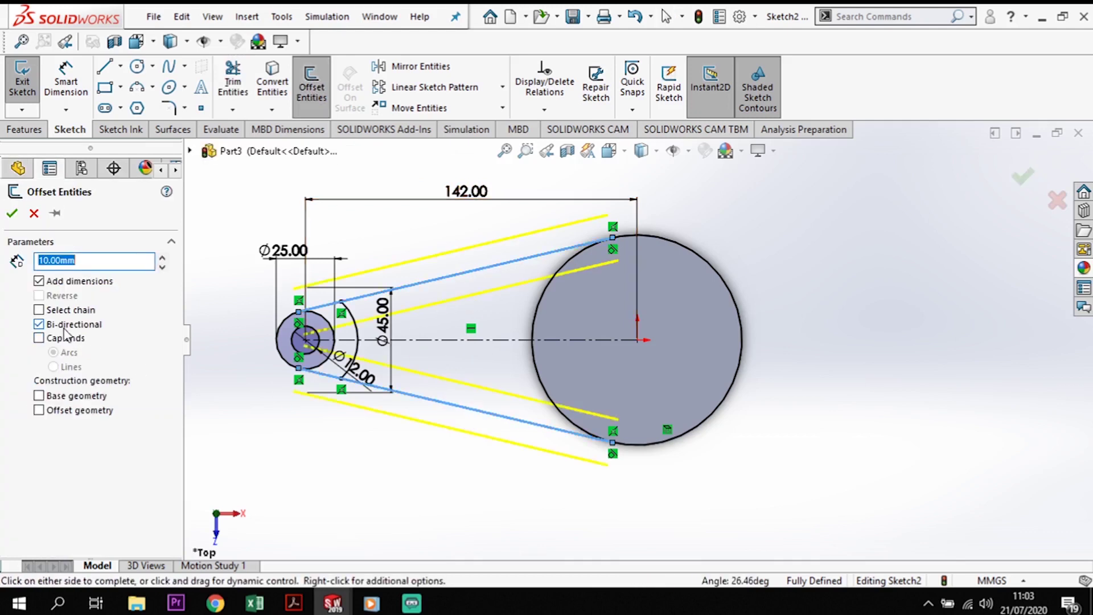
click(40, 327)
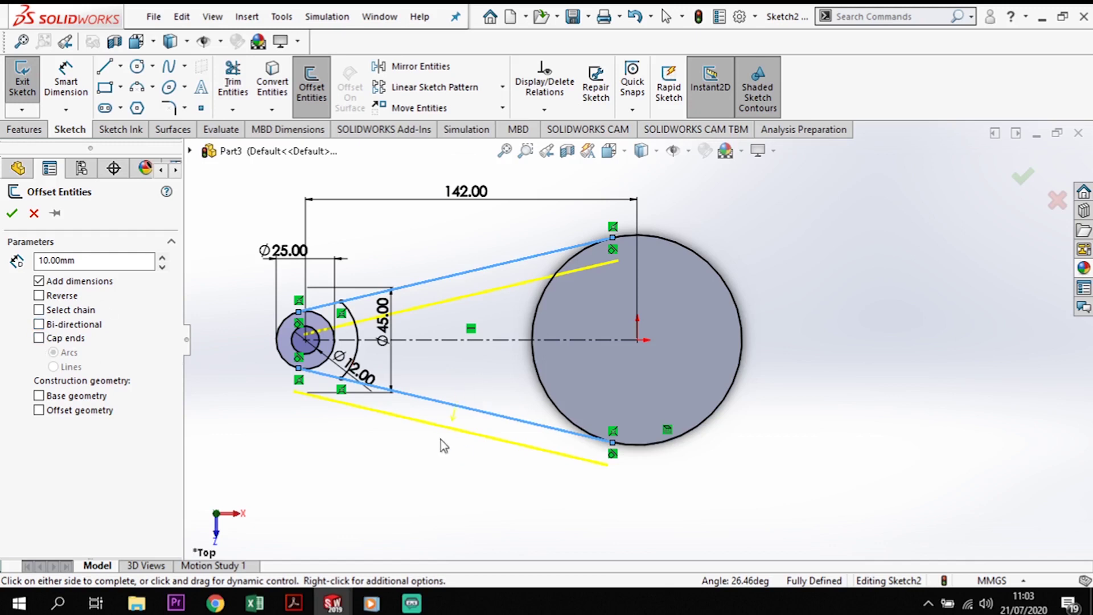
click(468, 409)
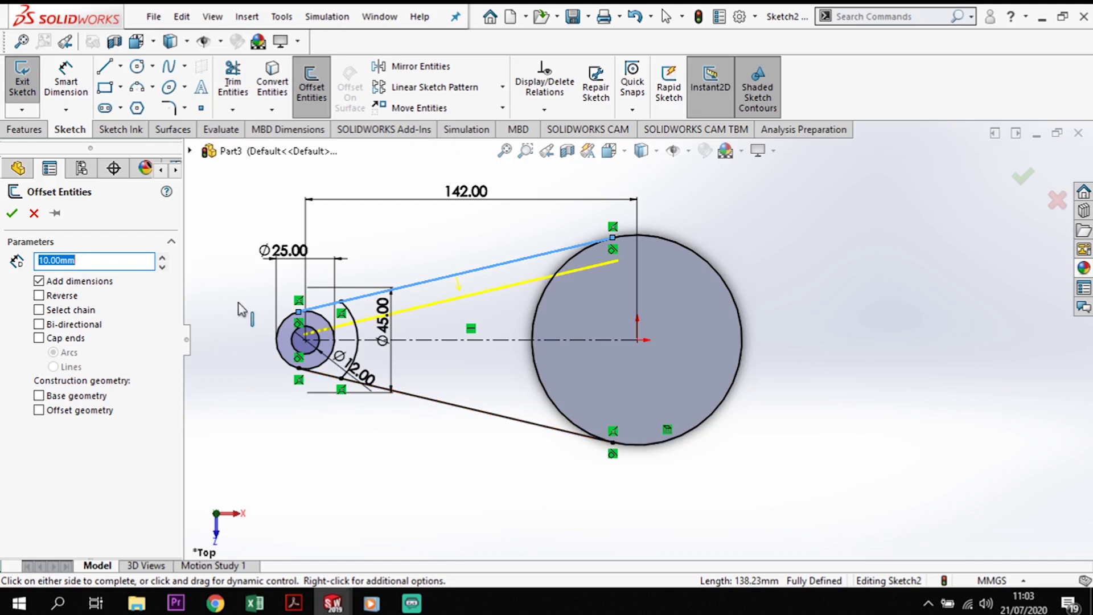
click(12, 214)
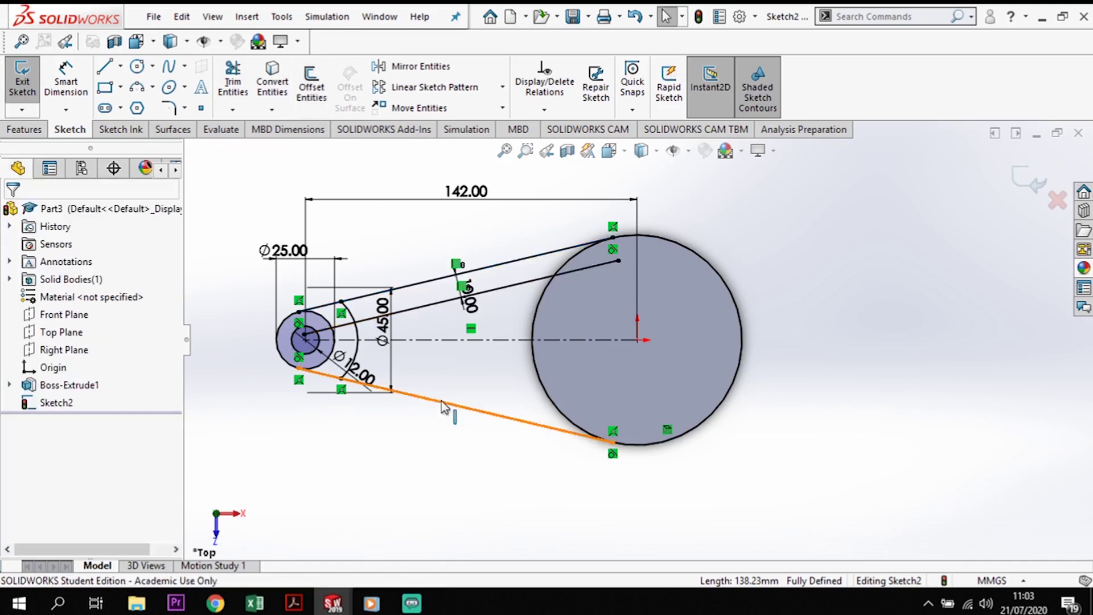
click(308, 83)
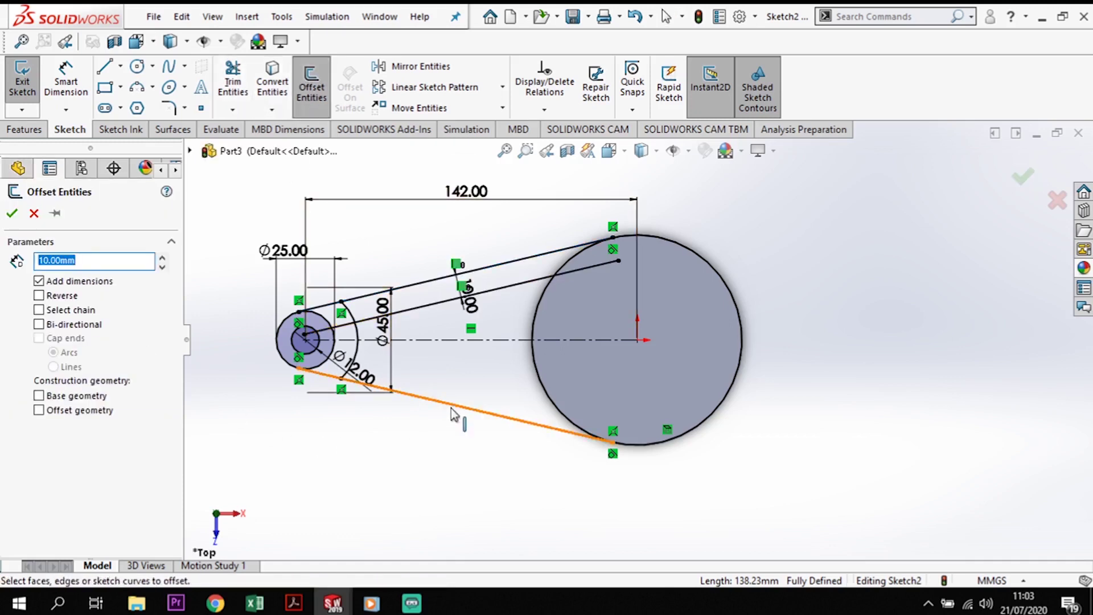
click(459, 378)
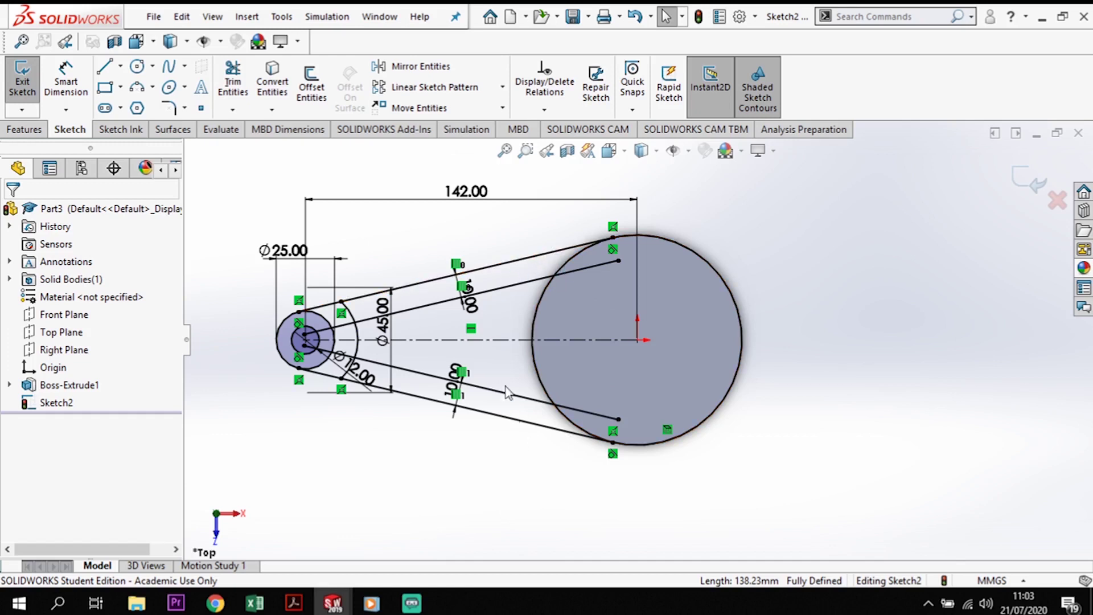
Draw a circle about 114 mm in diameter, centred on the origin and surrounding the large hub circle
click(137, 66)
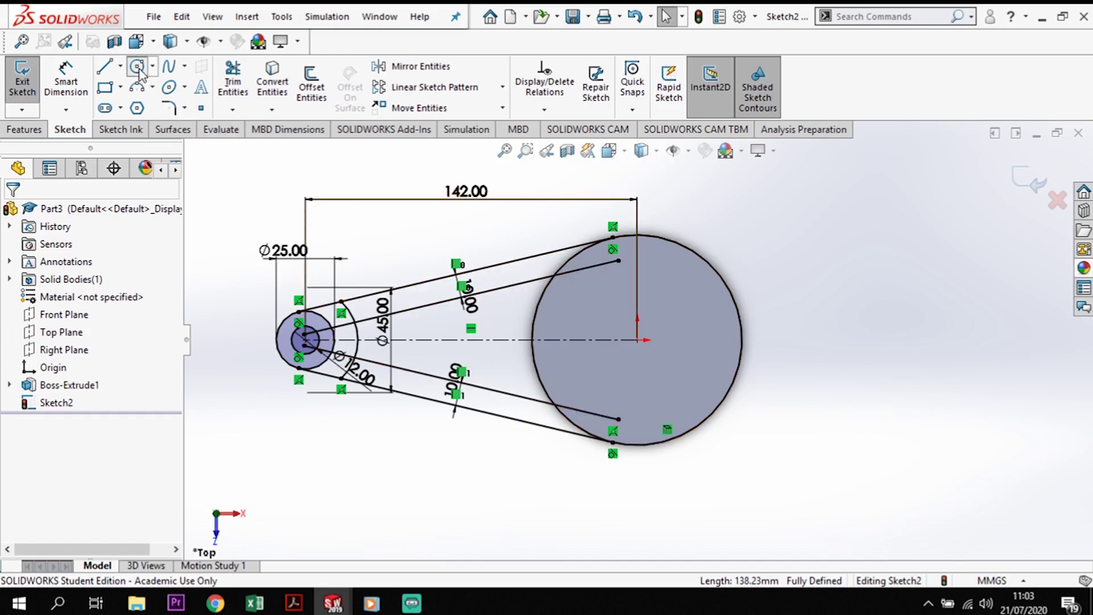
click(637, 340)
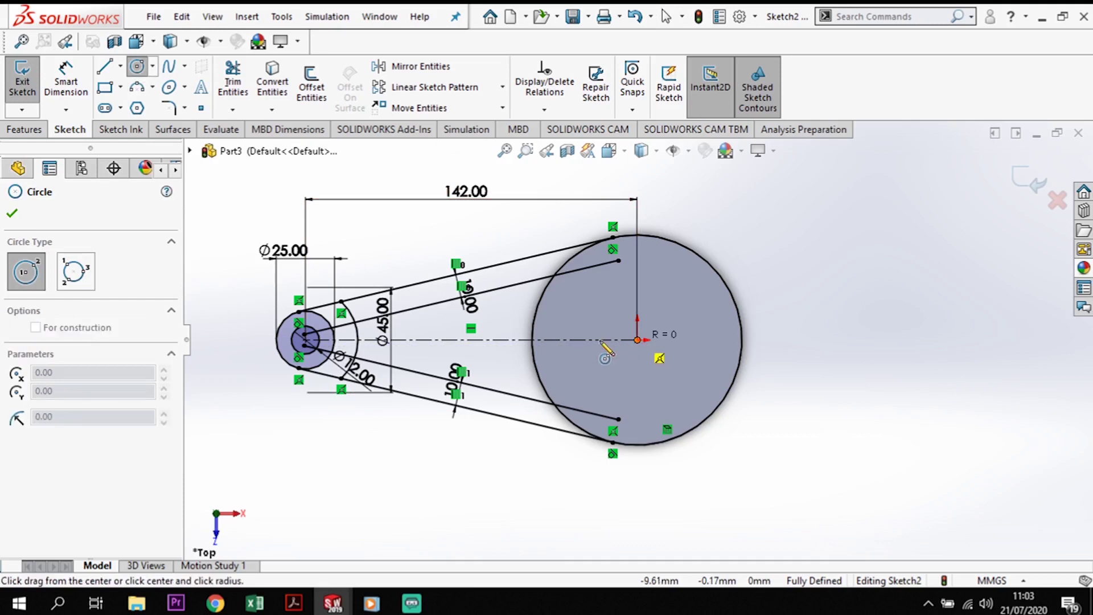
click(504, 340)
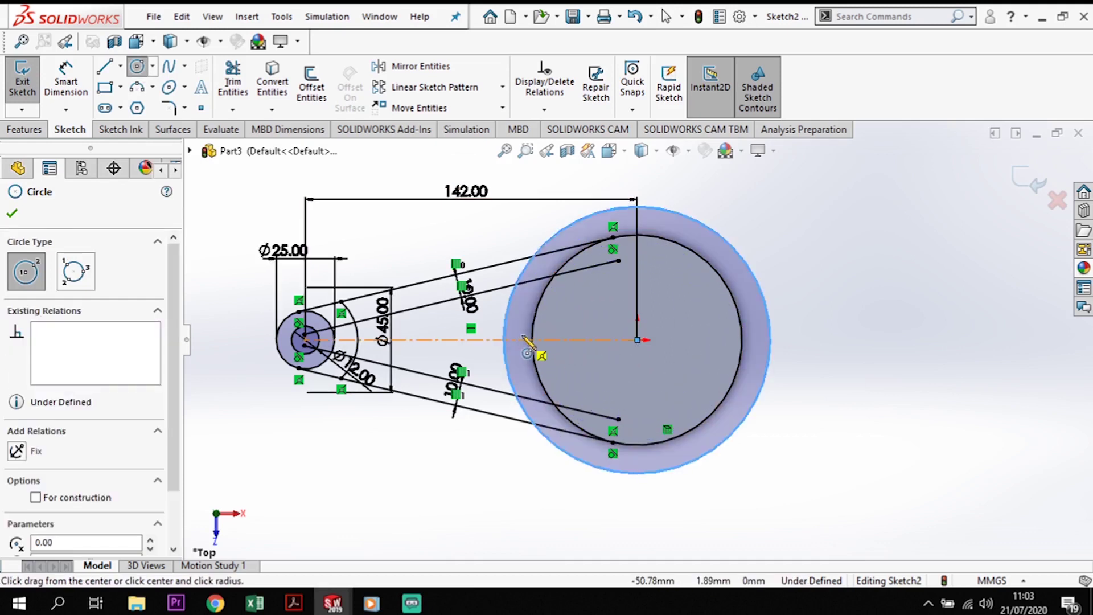
click(12, 213)
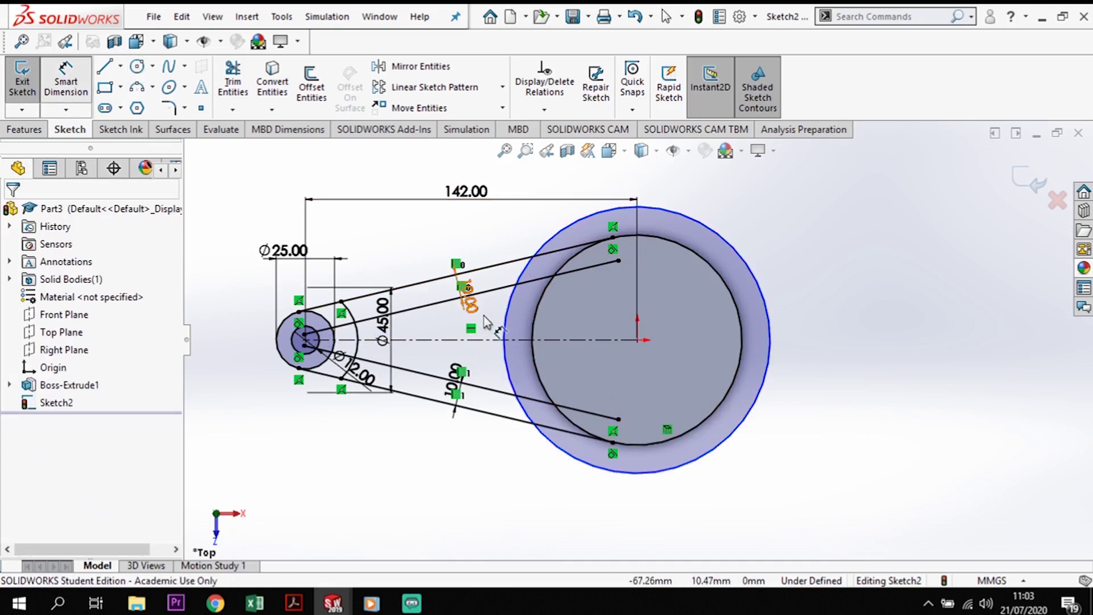
Dimension the radial gap between the hub circle and the surrounding circle at 10 mm
key(d)
click(530, 323)
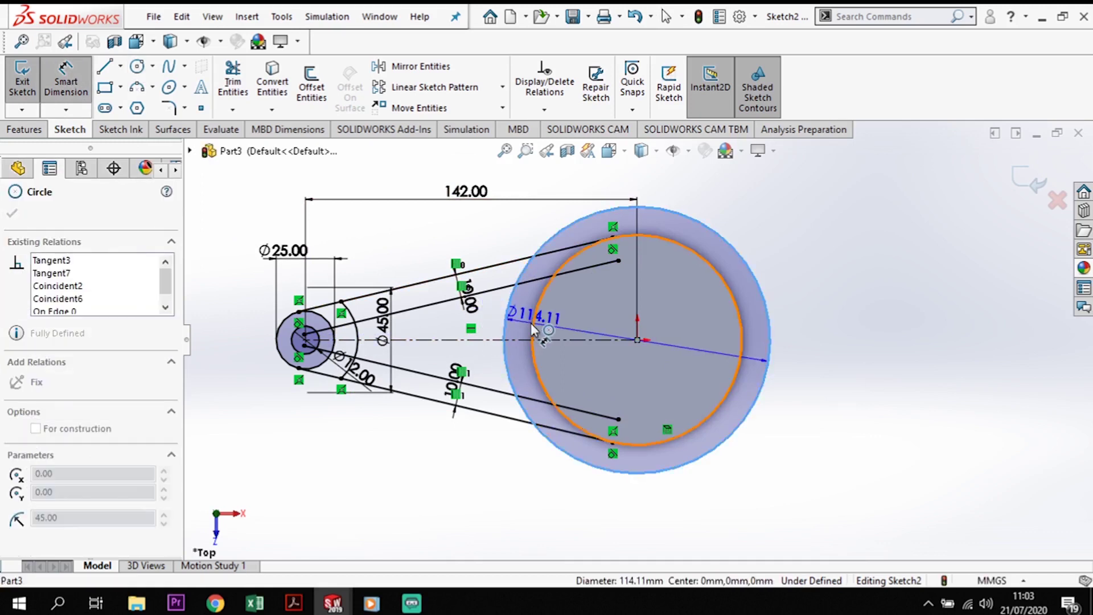
click(504, 330)
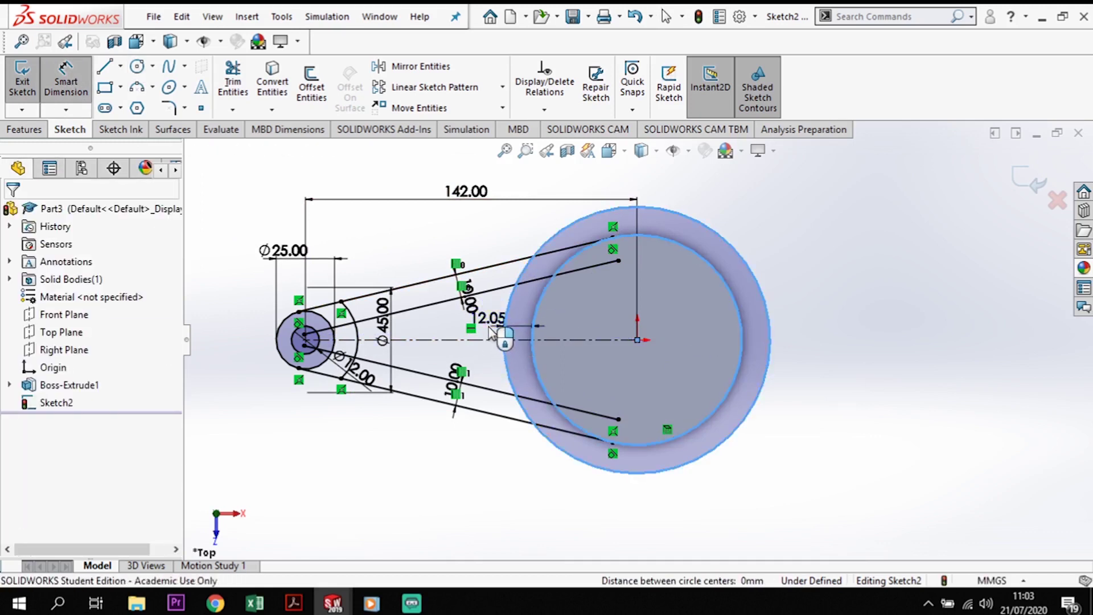
click(491, 332)
text(10)
key(Return)
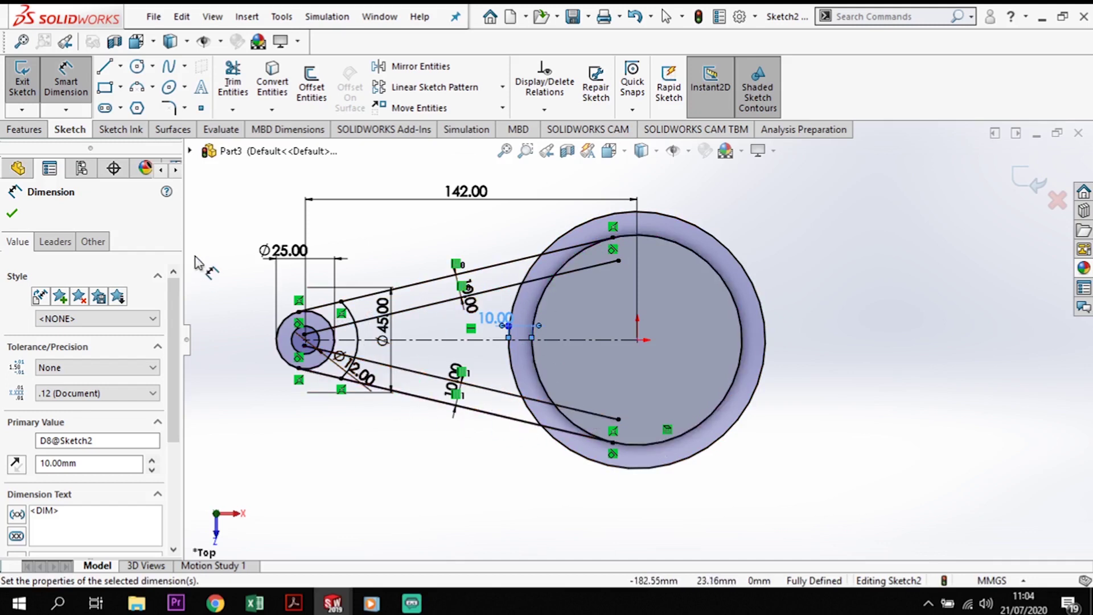
Trim the inner offset lines back to the outer concentric circle and cut that circle down to its arc facing the arm
click(233, 80)
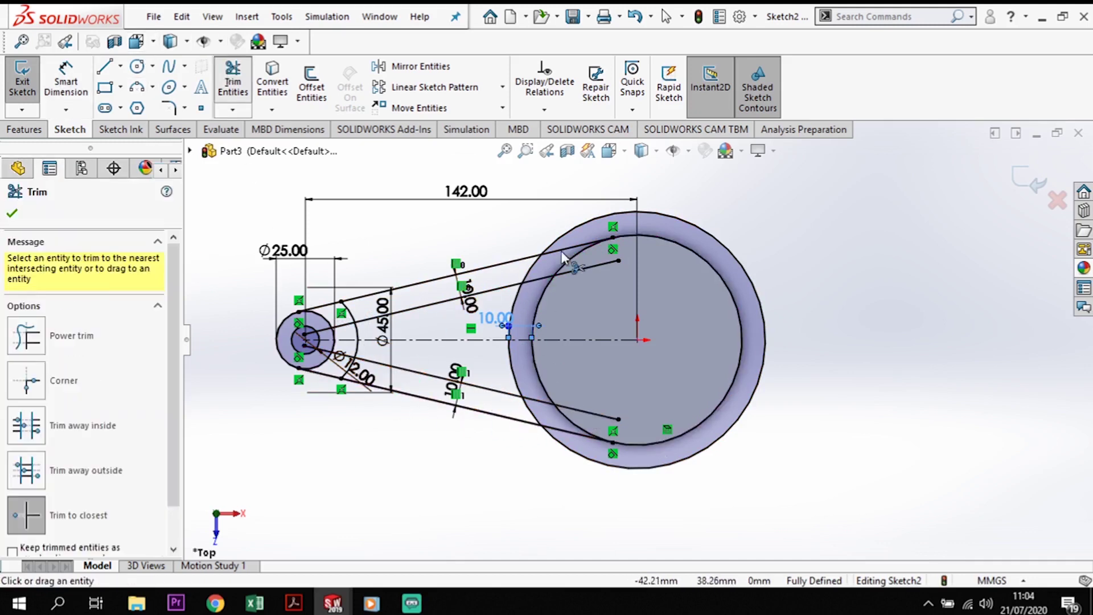
click(599, 264)
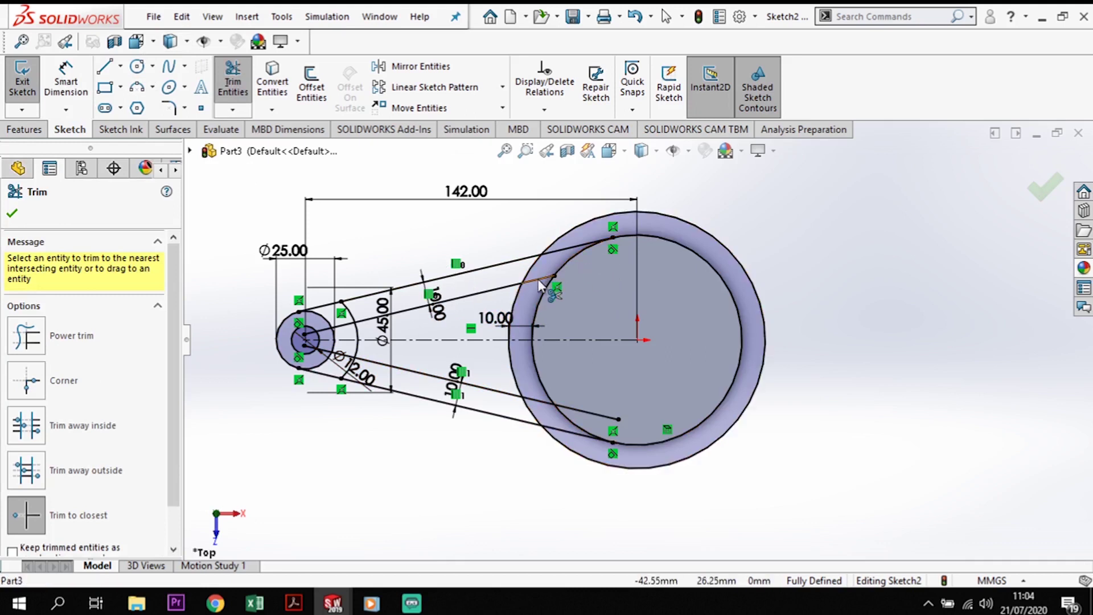
click(539, 282)
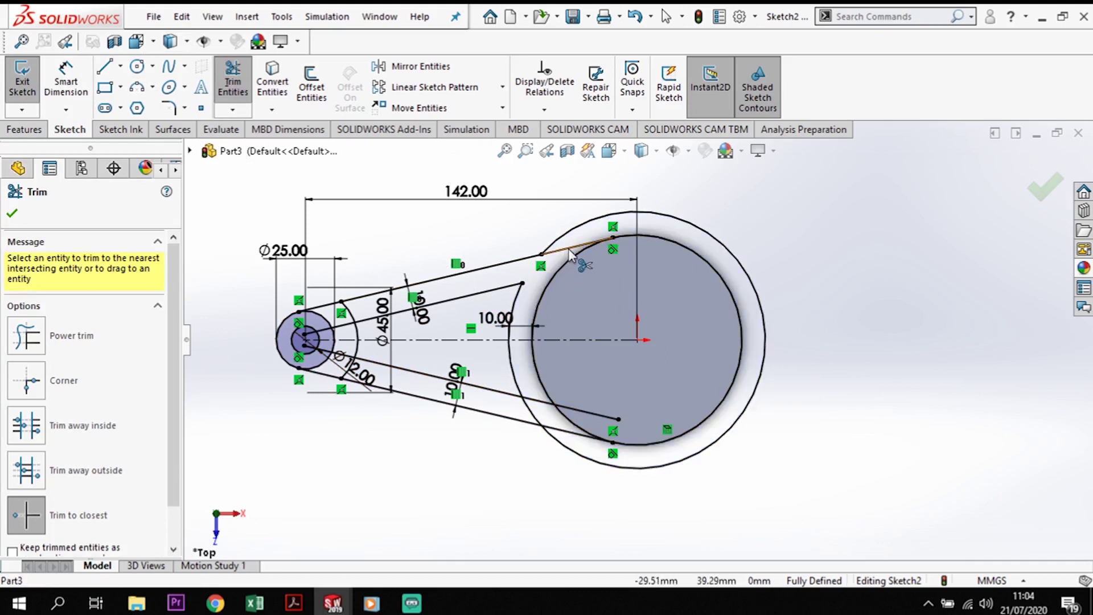
click(567, 460)
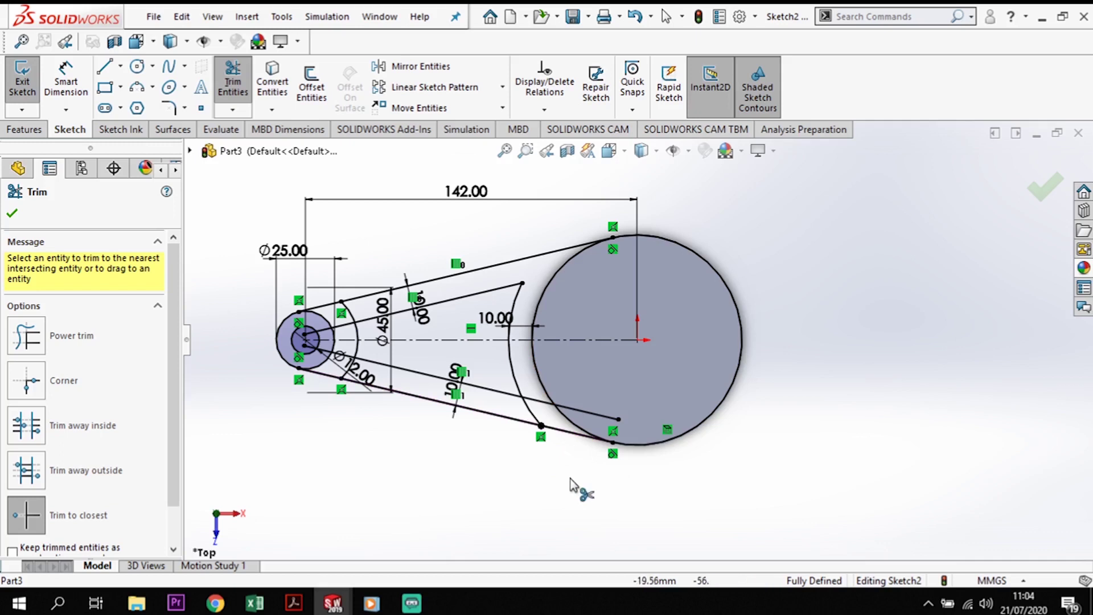
click(594, 418)
click(539, 404)
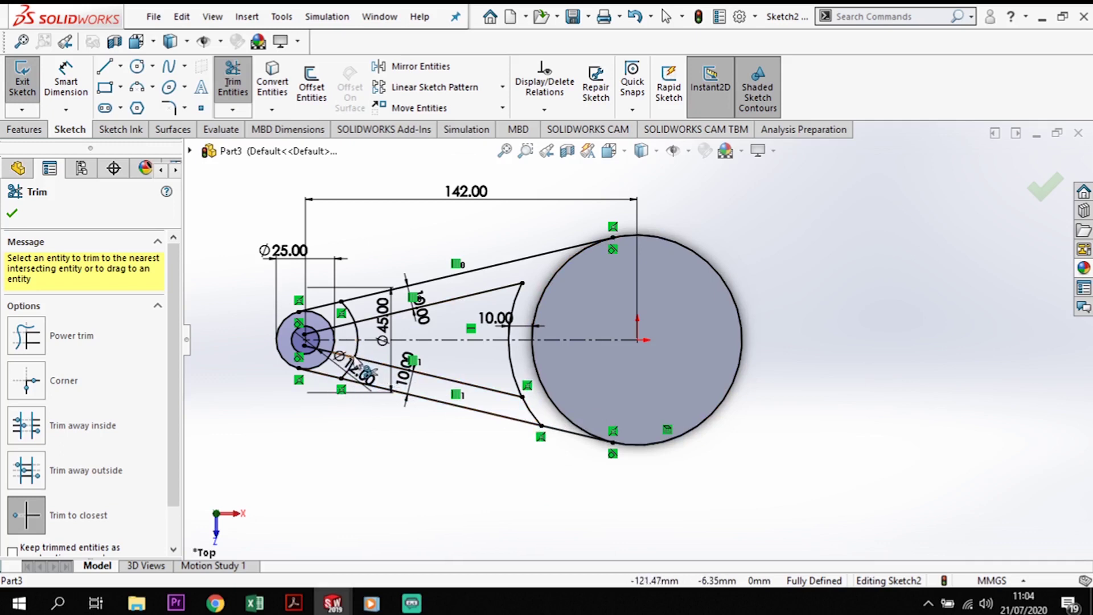
Trim the inner offset lines back to the 45 mm arc at the small end and remove the arc's upper portion above the pocket
click(336, 359)
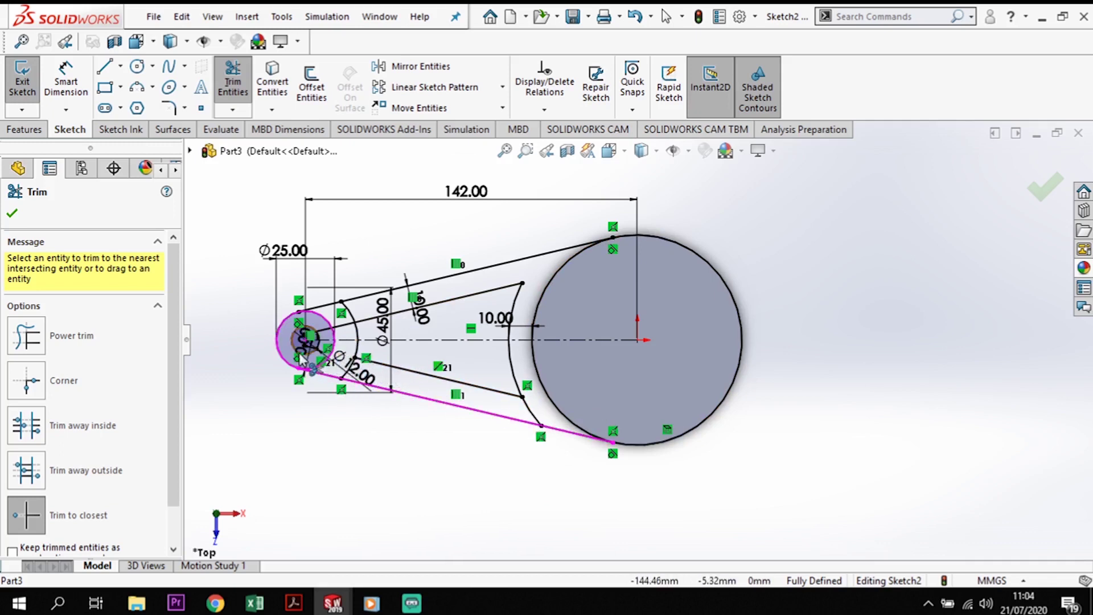
scroll(325, 362, up, 1)
scroll(322, 360, up, 2)
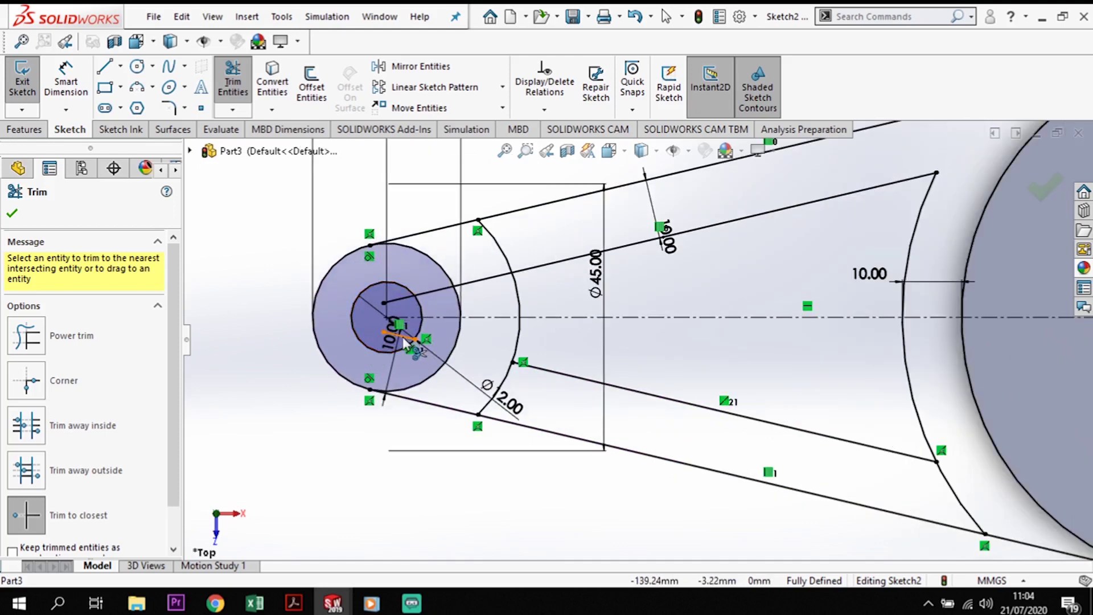
click(404, 339)
click(415, 297)
click(440, 289)
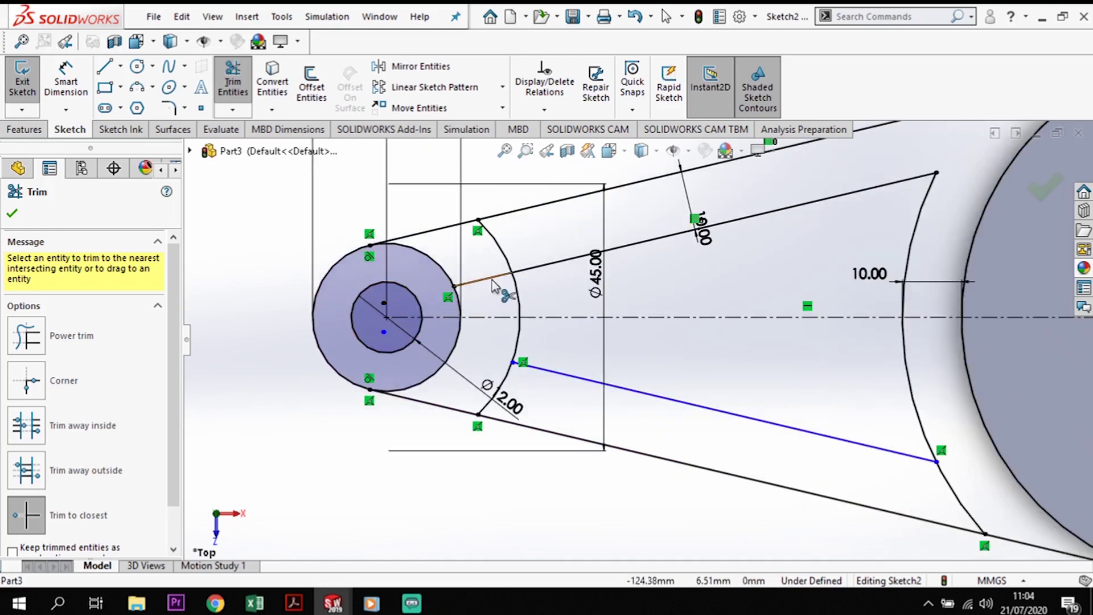
click(494, 283)
click(501, 246)
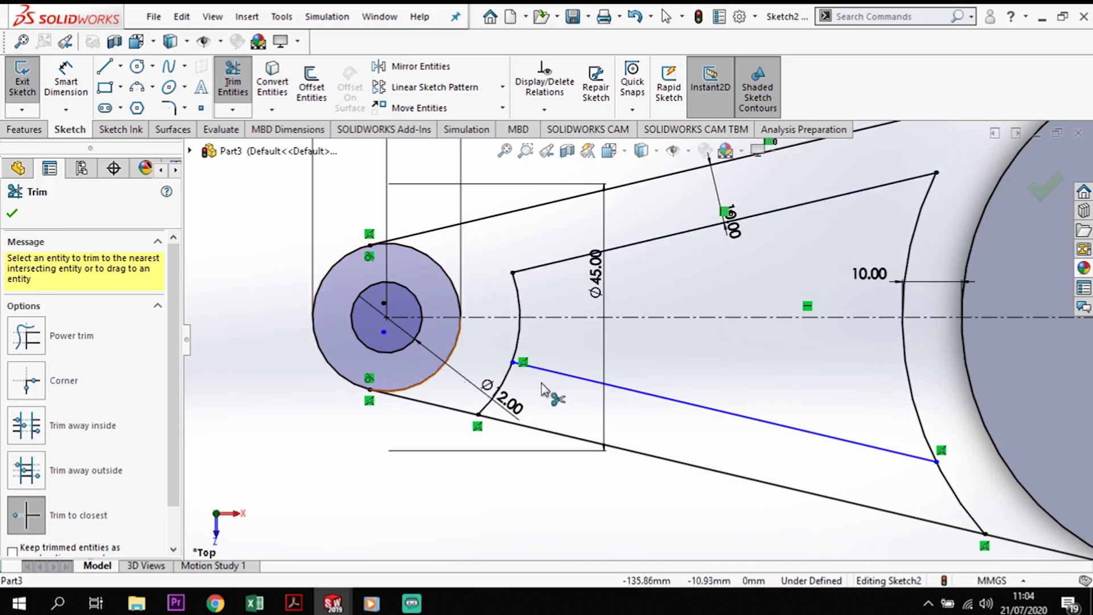
key(Escape)
Dimension the distance between the lower inner line and the lower tangent line at 10 mm, placing the dimension outside the arm
click(66, 84)
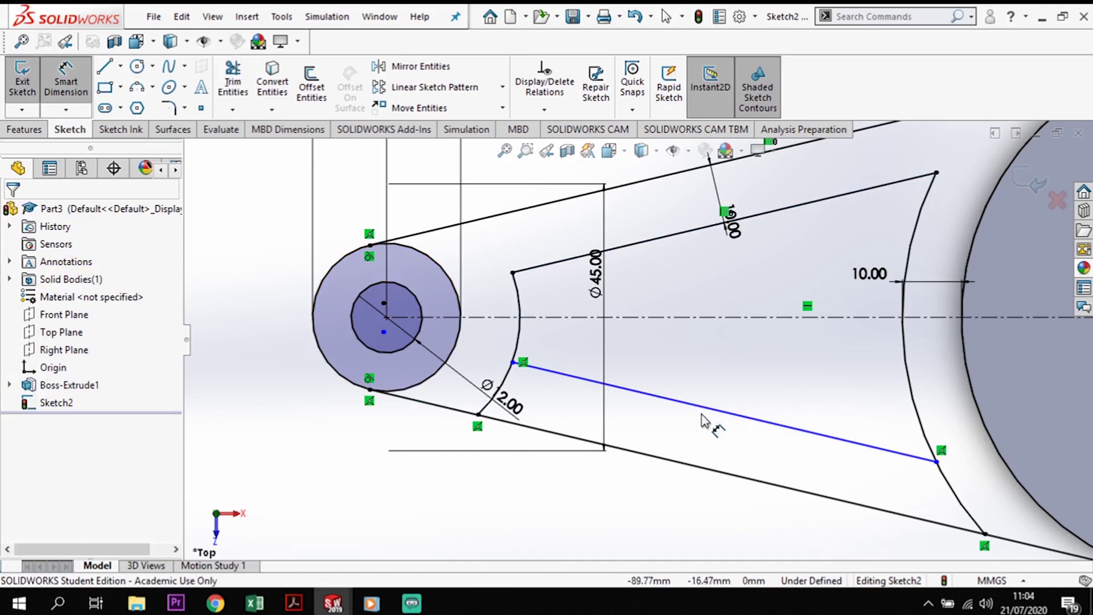
click(658, 395)
click(677, 461)
click(678, 437)
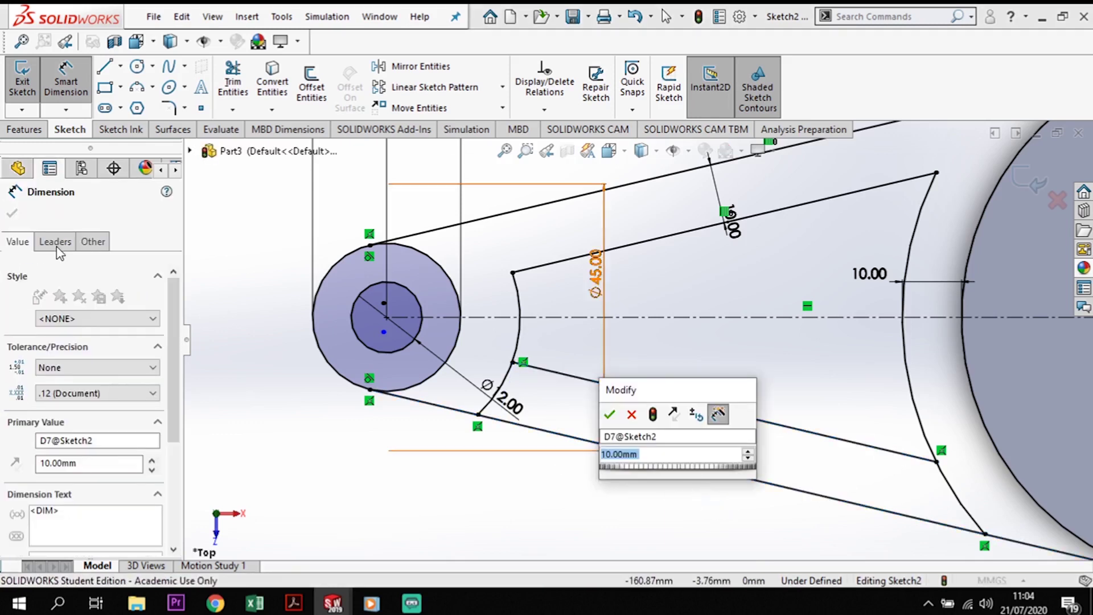
click(607, 418)
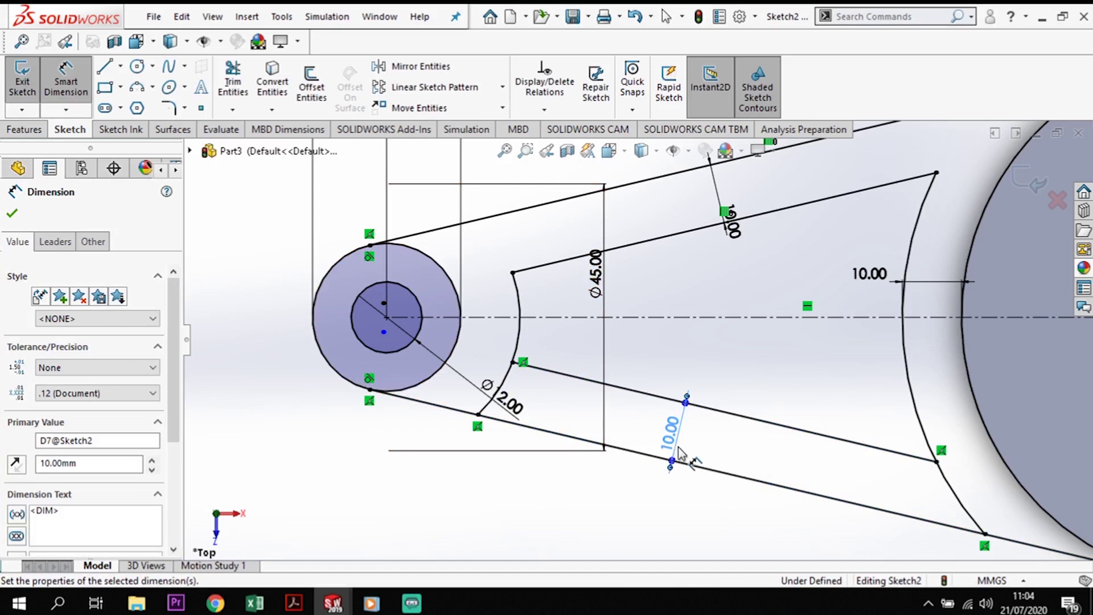
drag(677, 443, 651, 511)
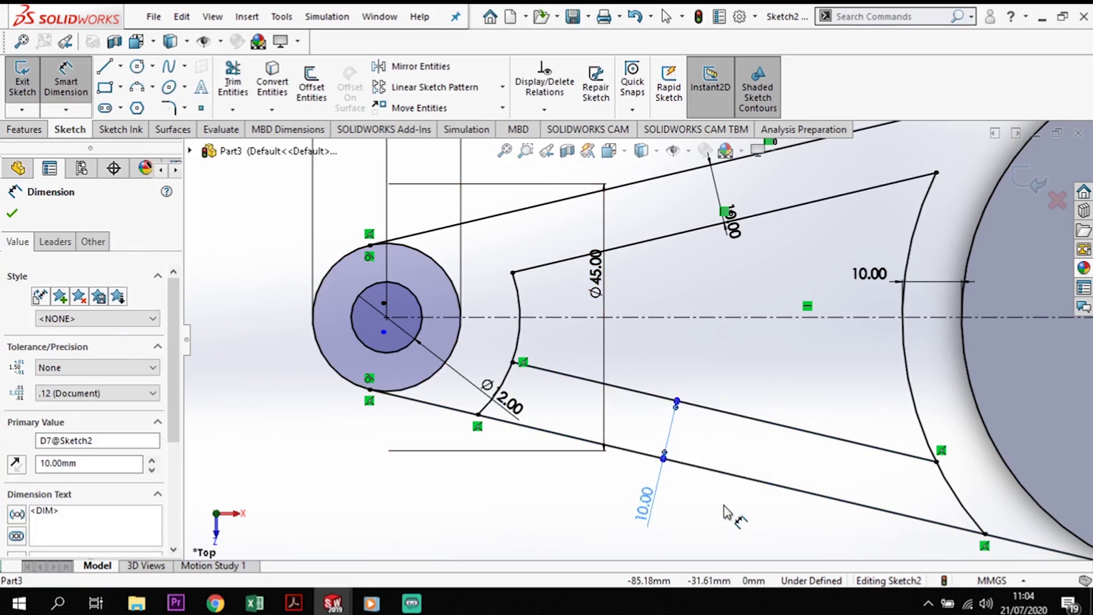
Set up a boss extrusion of the ring at the small end and the adjoining upper arm region, with a 20 mm Direction 1 depth
scroll(787, 484, up, 3)
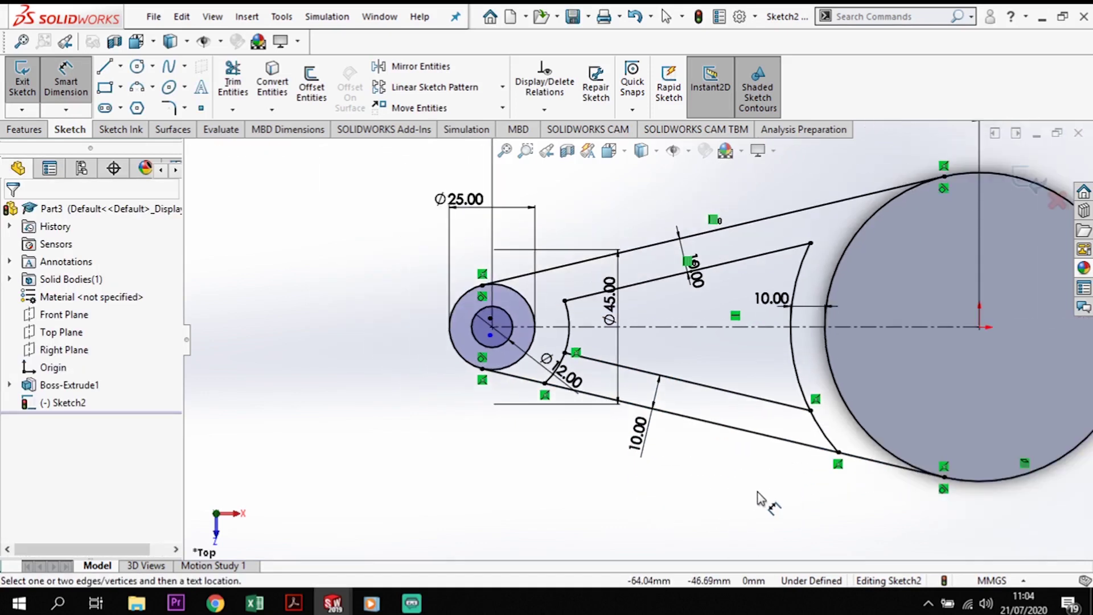
mouse_move(732, 541)
middle_down()
mouse_move(735, 494)
mouse_move(726, 495)
middle_up()
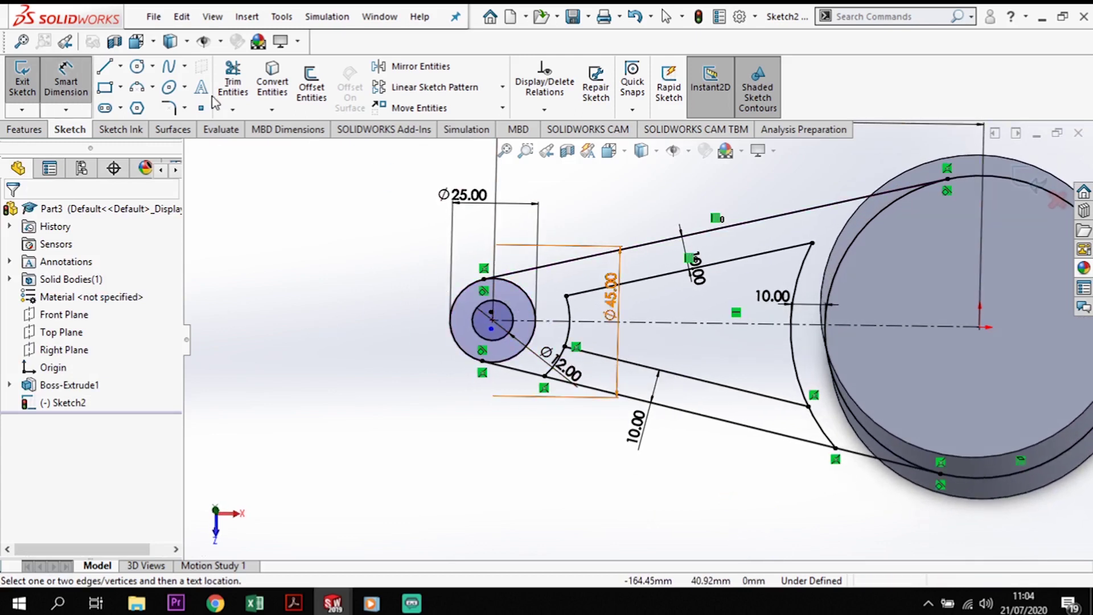
click(25, 130)
click(29, 86)
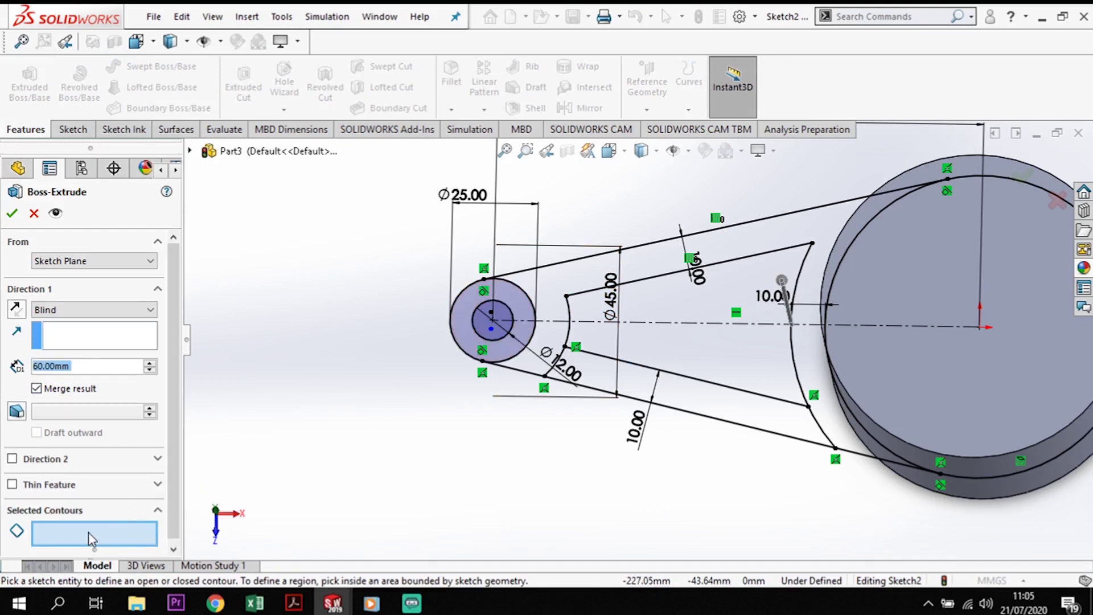
click(527, 336)
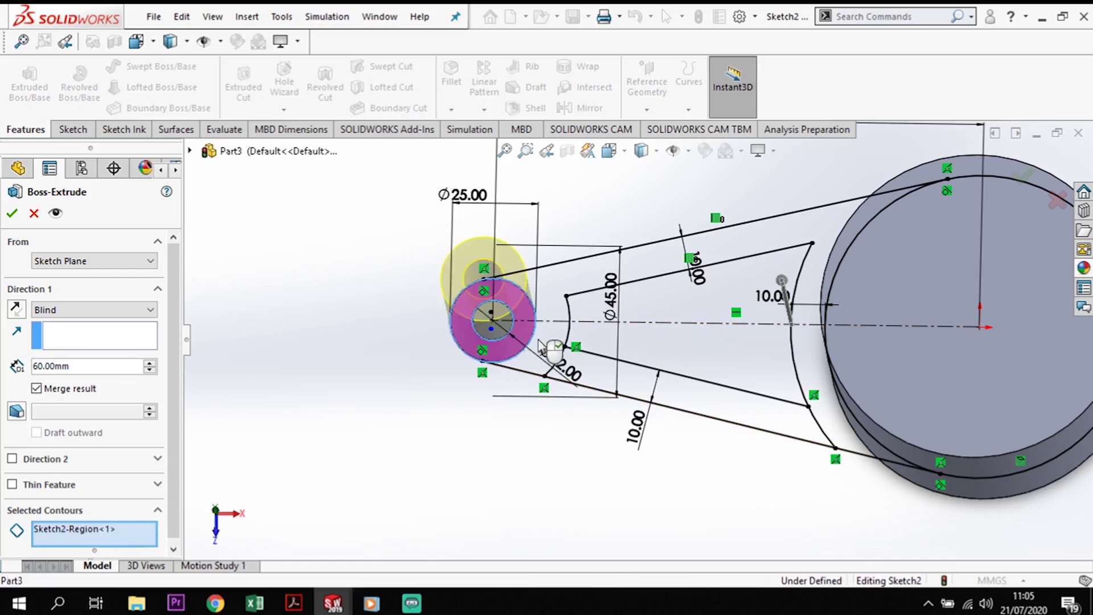
click(561, 361)
mouse_move(512, 518)
middle_down()
mouse_move(511, 428)
mouse_move(529, 415)
middle_up()
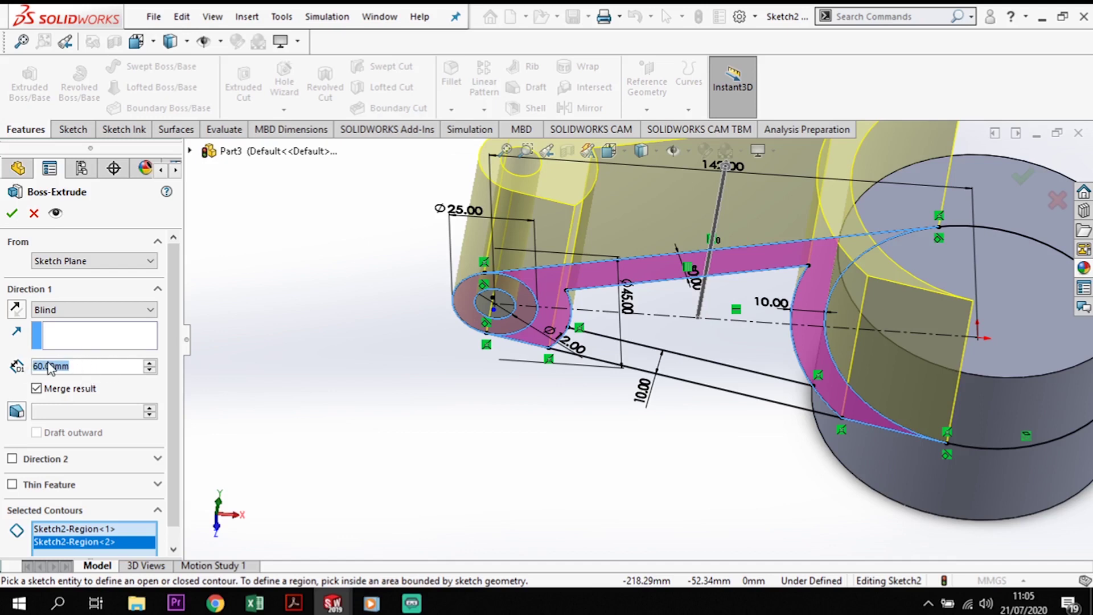
text(20)
key(Return)
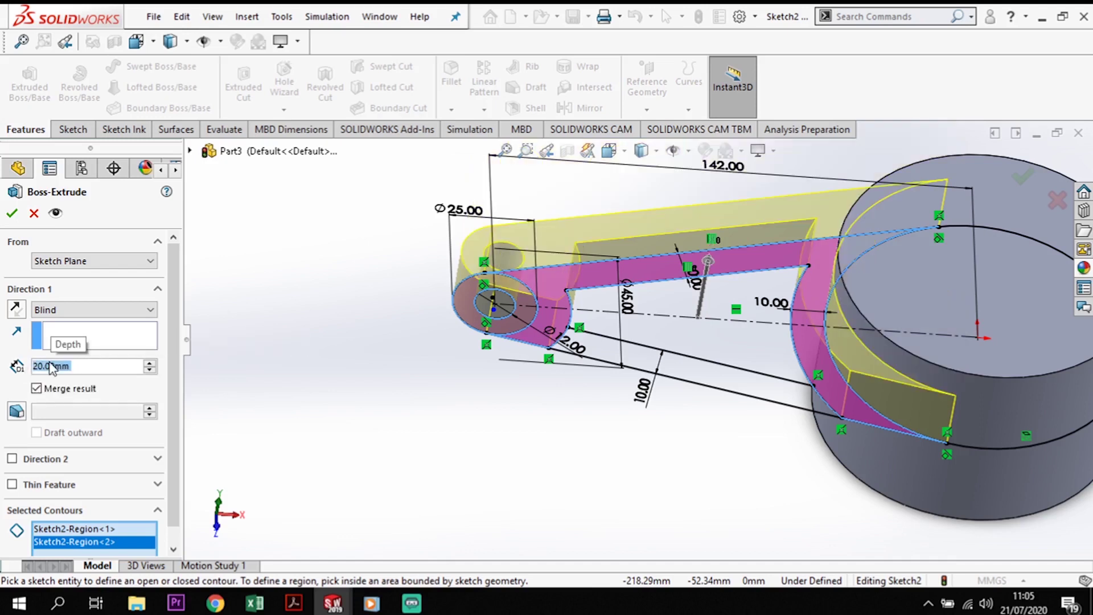
Add a blind Direction 2 depth of 10 mm and complete the arm's boss extrusion
middle_drag(450, 424, 449, 385)
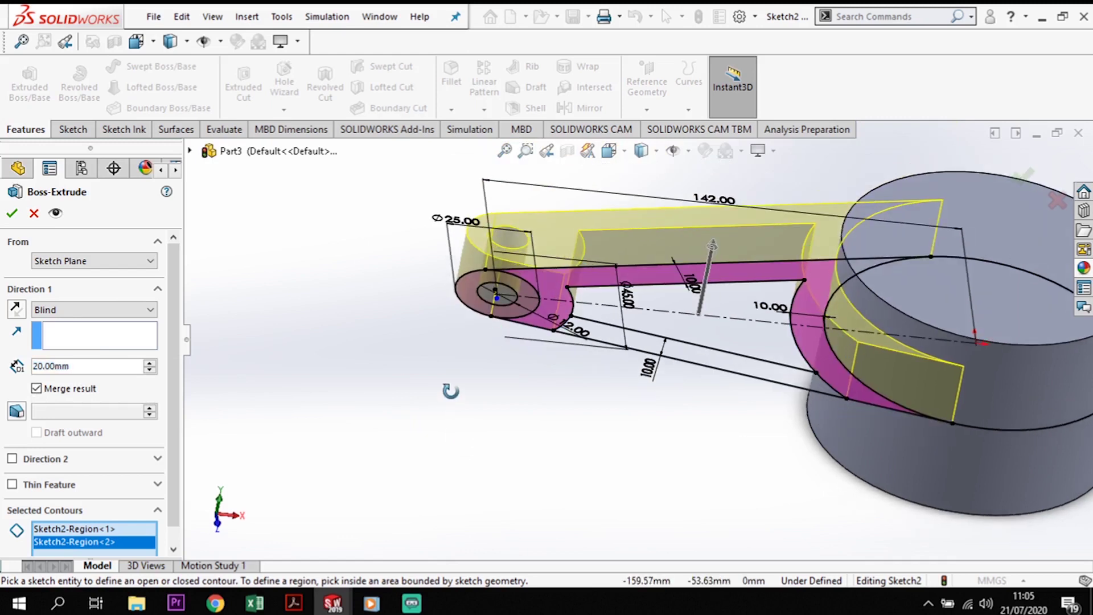
click(12, 459)
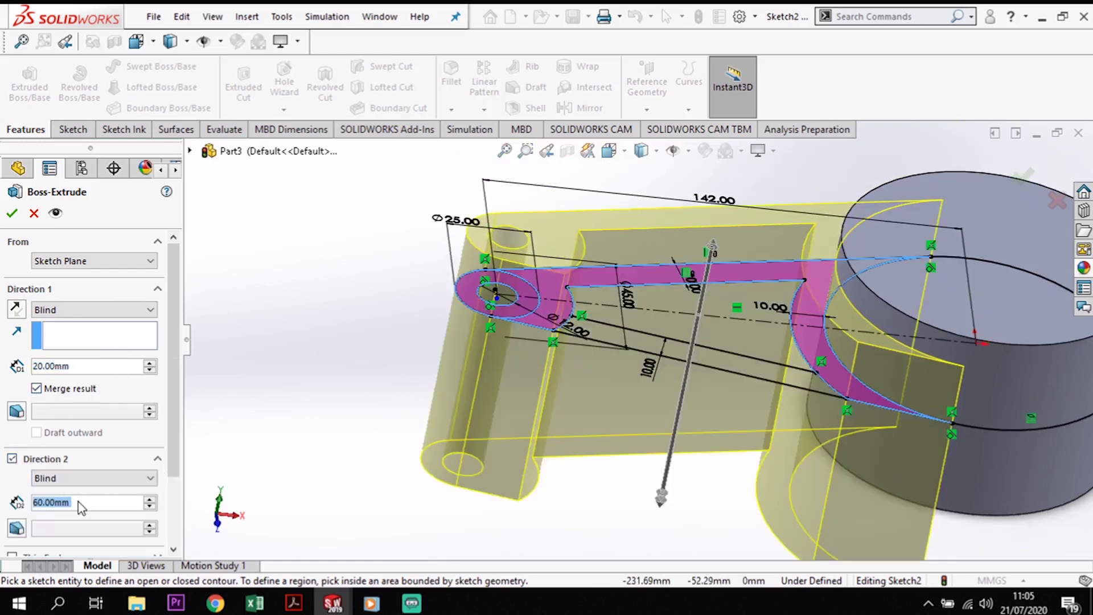
text(10)
key(Return)
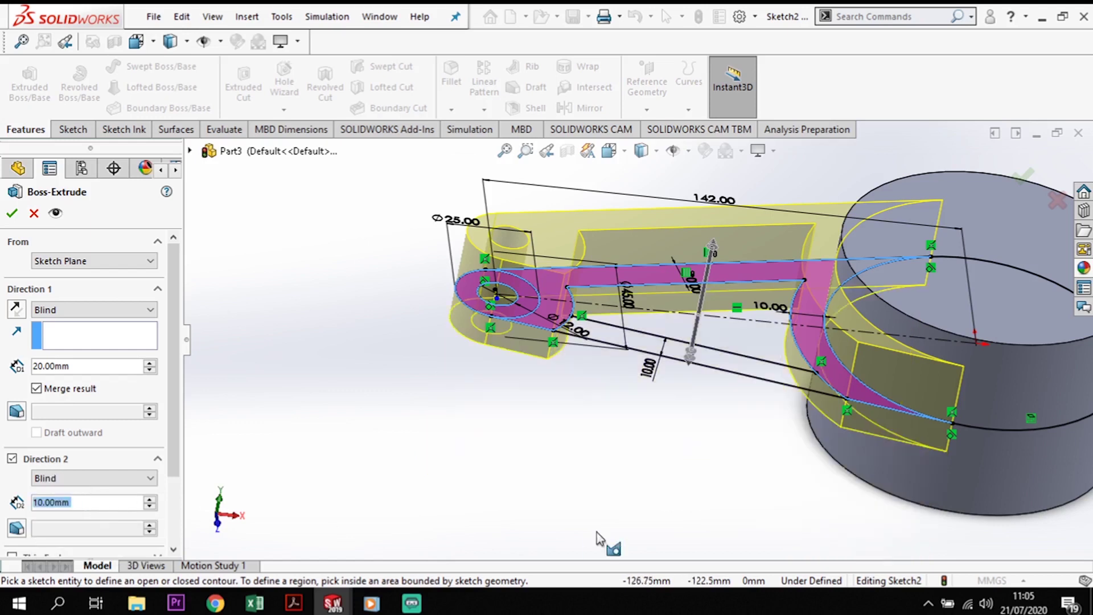
middle_drag(569, 429, 863, 368)
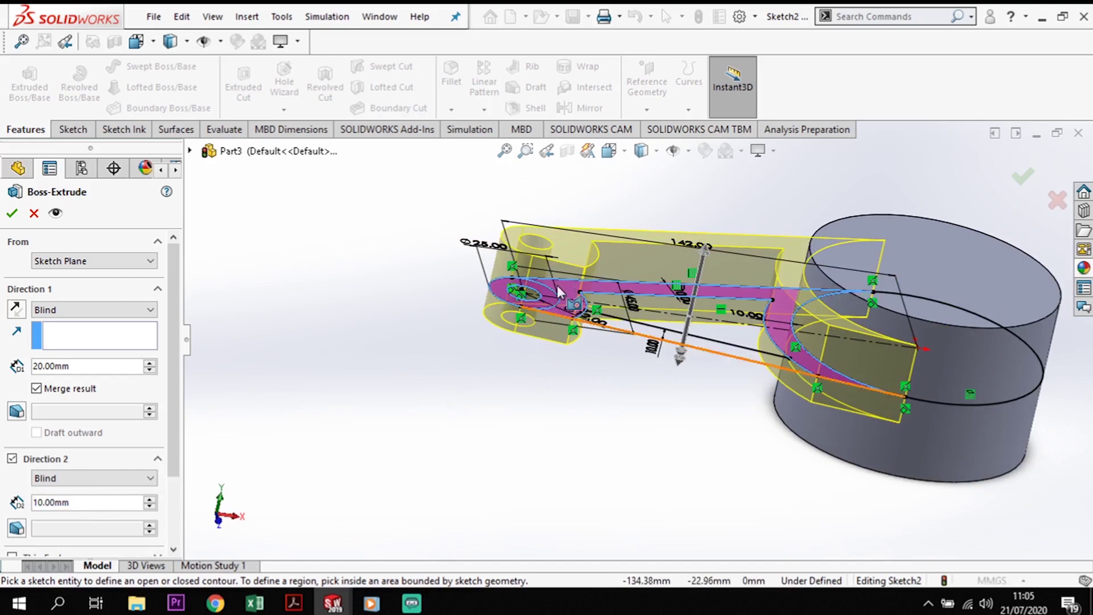
click(19, 216)
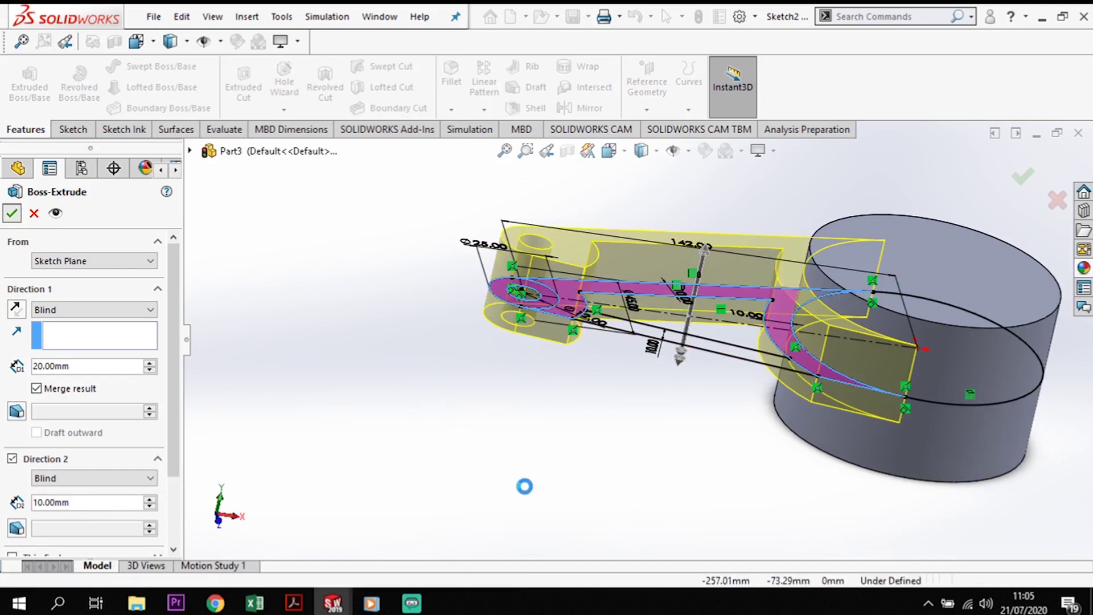
click(512, 483)
middle_drag(512, 484, 529, 313)
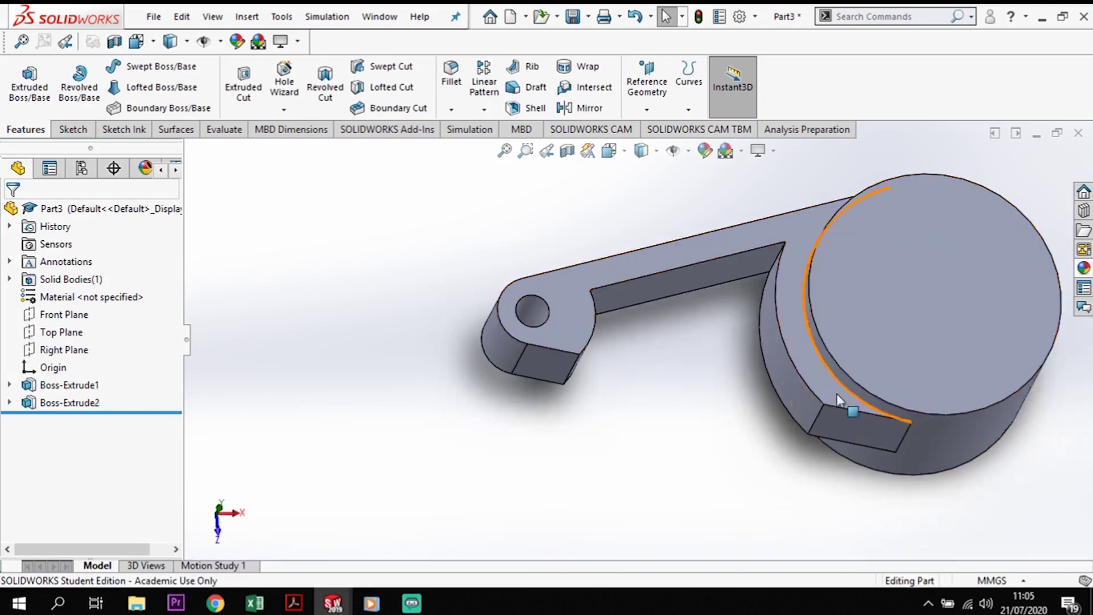